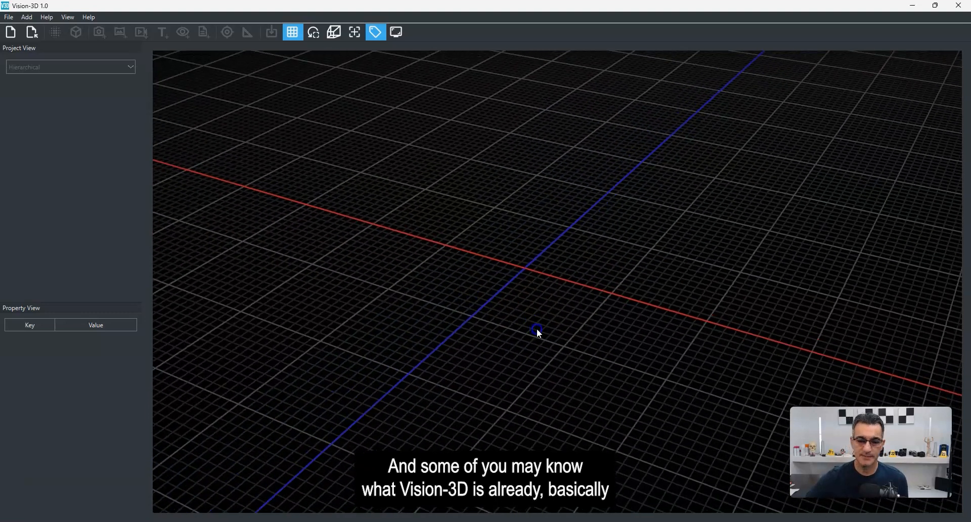
{"action": "left_click_drag", "start_coordinate": [531, 329], "coordinate": [527, 335]}
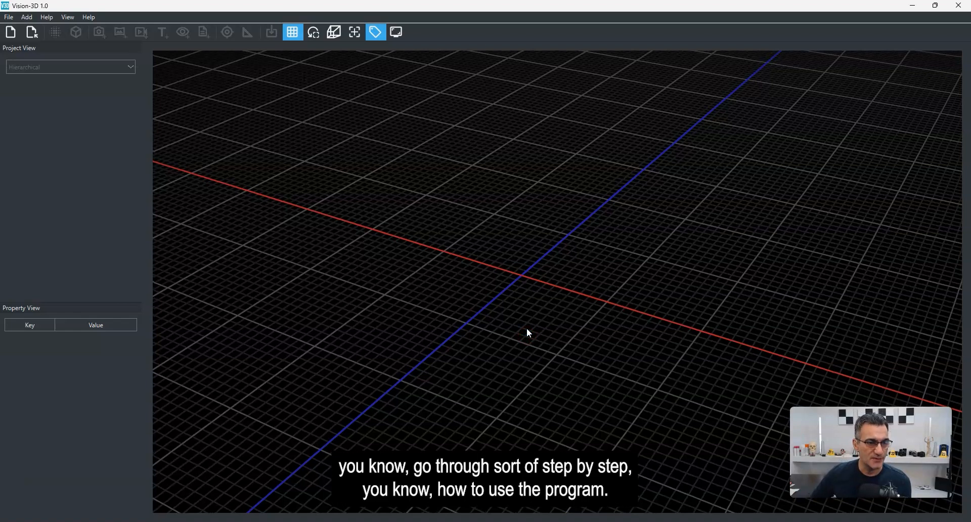
{"action": "left_click_drag", "start_coordinate": [482, 318], "coordinate": [475, 294]}
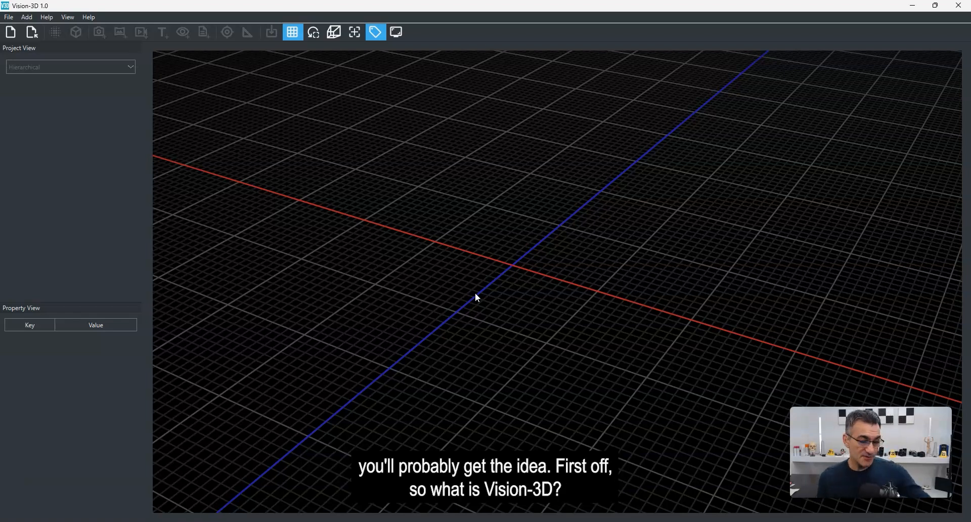
{"action": "mouse_move", "coordinate": [521, 279]}
{"action": "left_mouse_down"}
{"action": "mouse_move", "coordinate": [507, 287]}
{"action": "mouse_move", "coordinate": [519, 294]}
{"action": "left_mouse_up"}
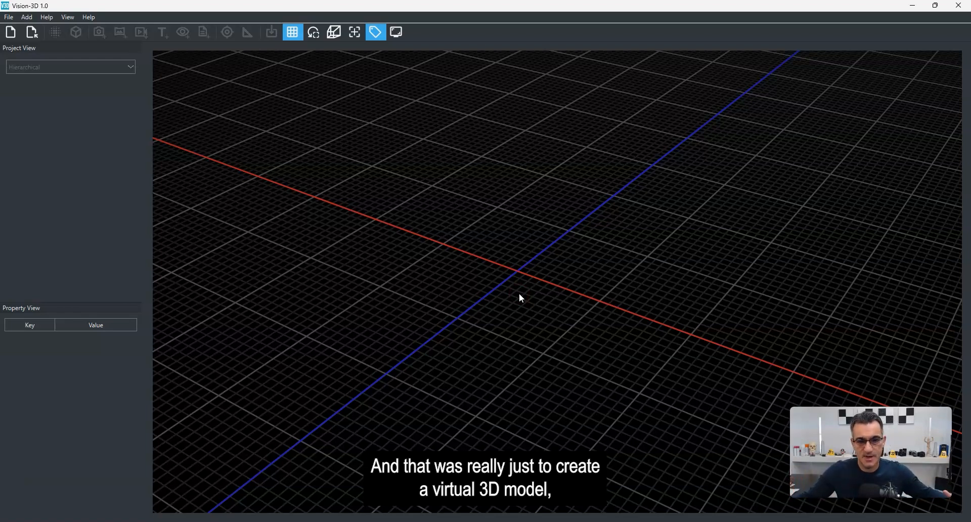
{"action": "left_click_drag", "start_coordinate": [551, 316], "coordinate": [556, 317]}
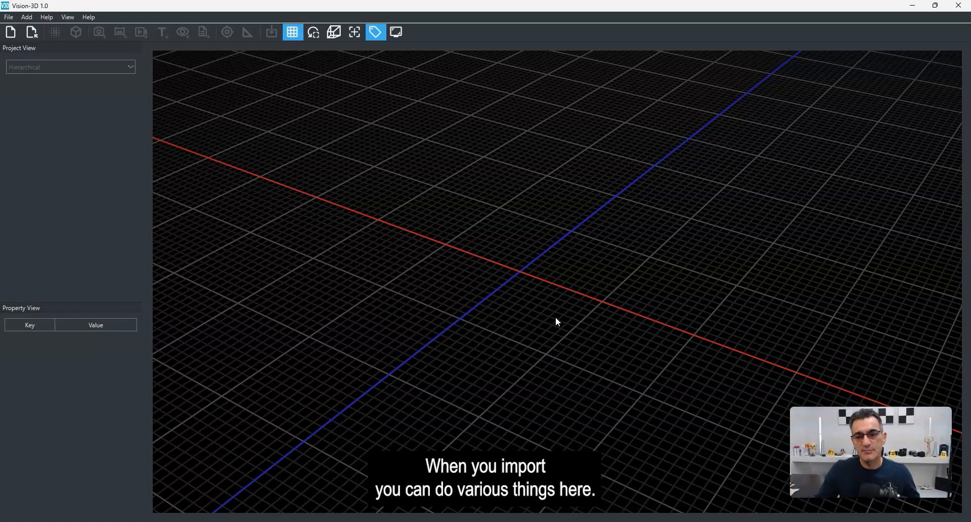
{"action": "left_click", "coordinate": [553, 306]}
{"action": "left_click_drag", "start_coordinate": [552, 306], "coordinate": [548, 307]}
{"action": "right_click_drag", "start_coordinate": [548, 307], "coordinate": [533, 295]}
{"action": "left_click_drag", "start_coordinate": [533, 294], "coordinate": [548, 297]}
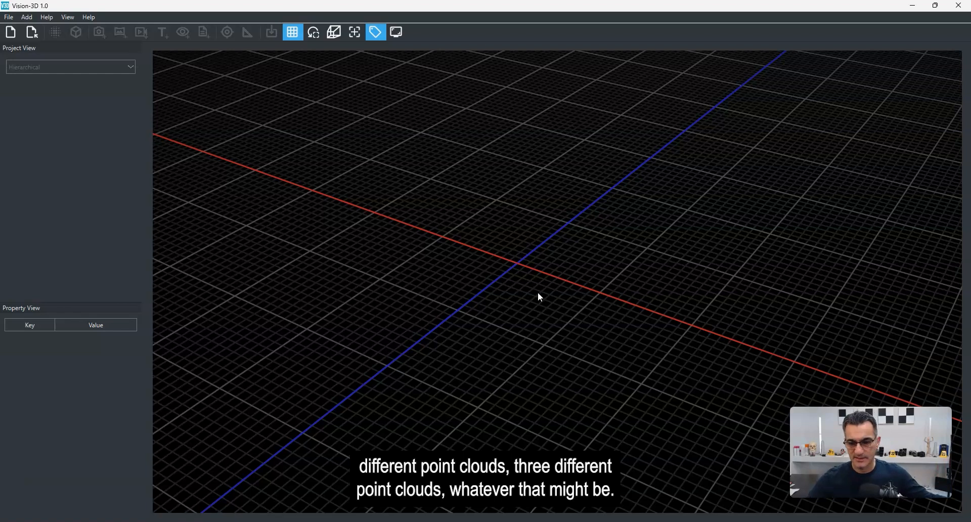
{"action": "left_click_drag", "start_coordinate": [538, 292], "coordinate": [538, 290]}
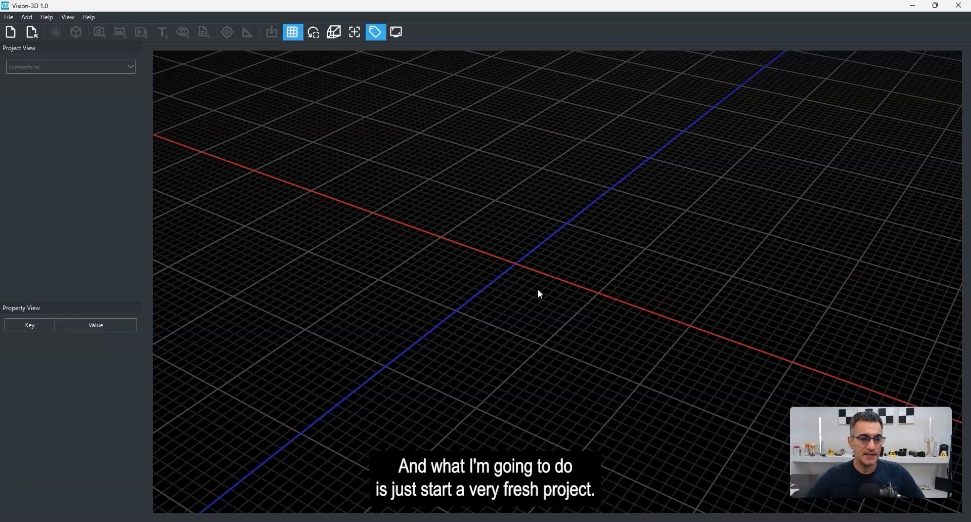
{"action": "left_click_drag", "start_coordinate": [567, 282], "coordinate": [562, 281]}
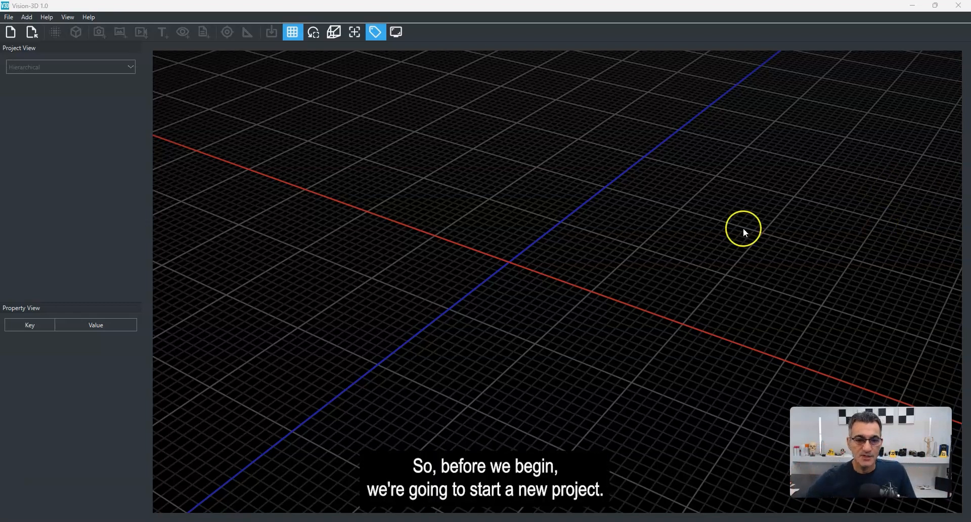
{"action": "left_click_drag", "start_coordinate": [551, 228], "coordinate": [549, 229]}
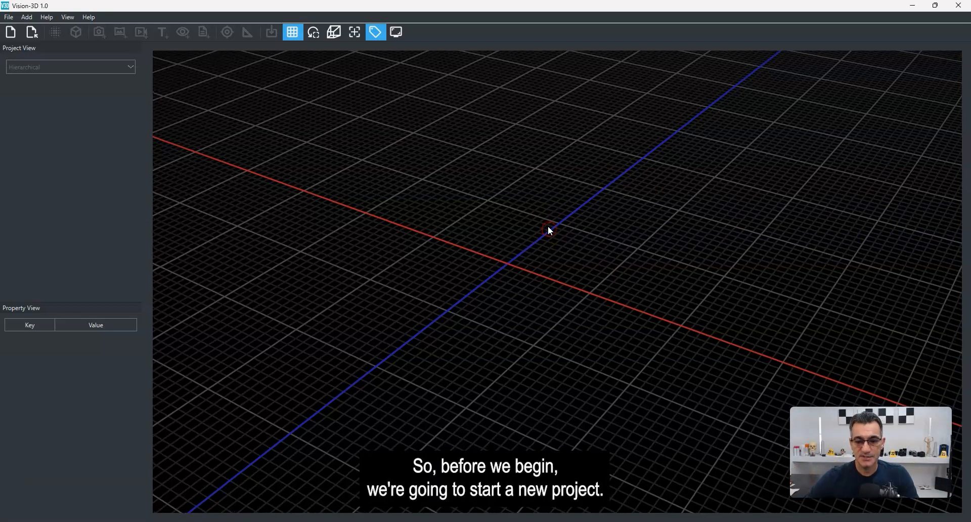
- Create a new project with Meters as project units and the Z-up (right-handed) coordinate system
{"action": "left_click", "coordinate": [10, 35]}
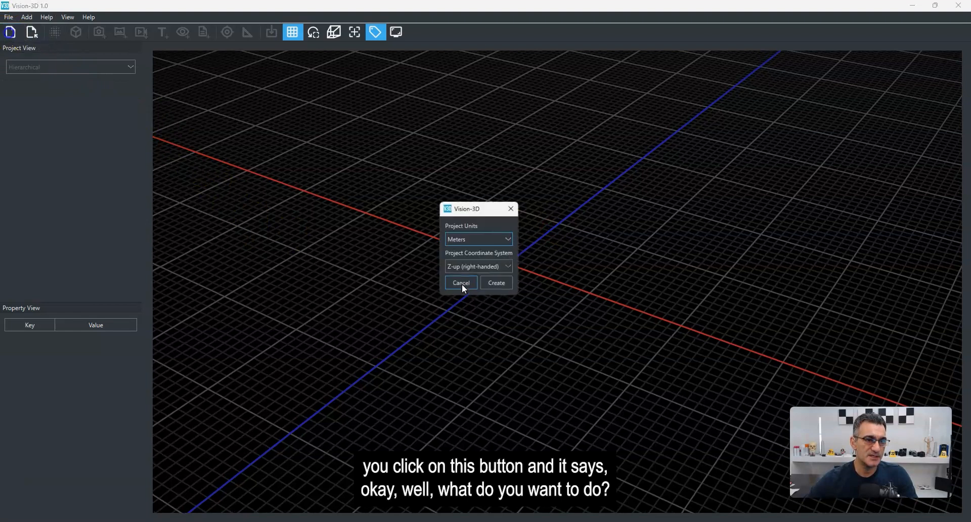
{"action": "left_click_drag", "start_coordinate": [460, 209], "coordinate": [471, 196]}
{"action": "left_click", "coordinate": [485, 223]}
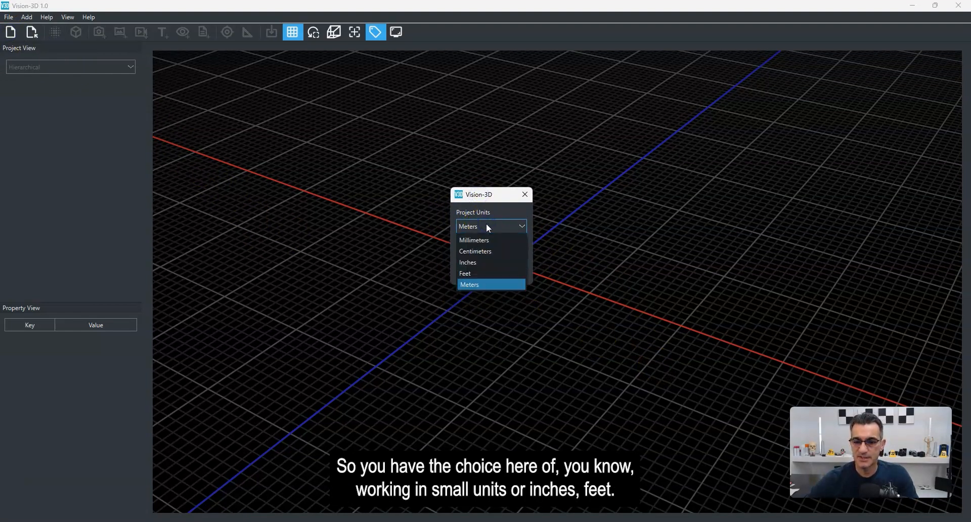
{"action": "left_click", "coordinate": [482, 283]}
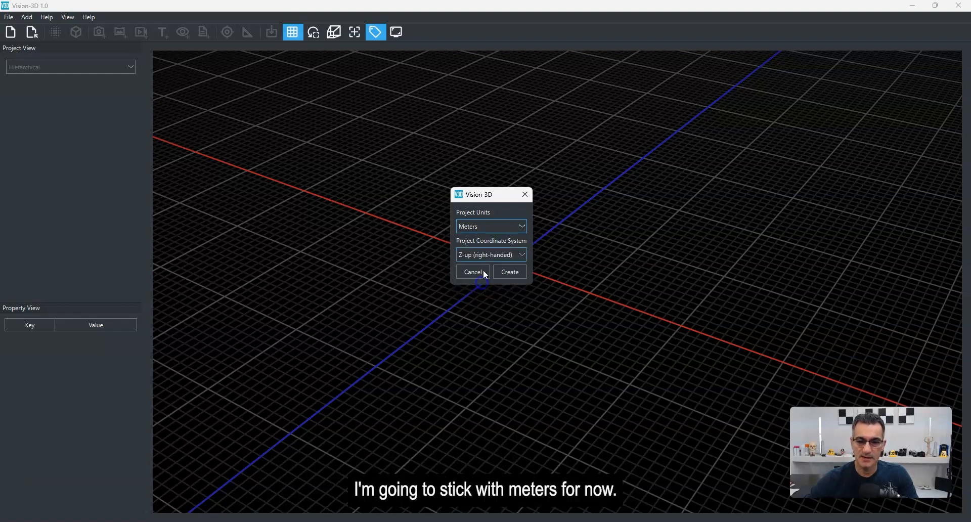
{"action": "left_click", "coordinate": [511, 256]}
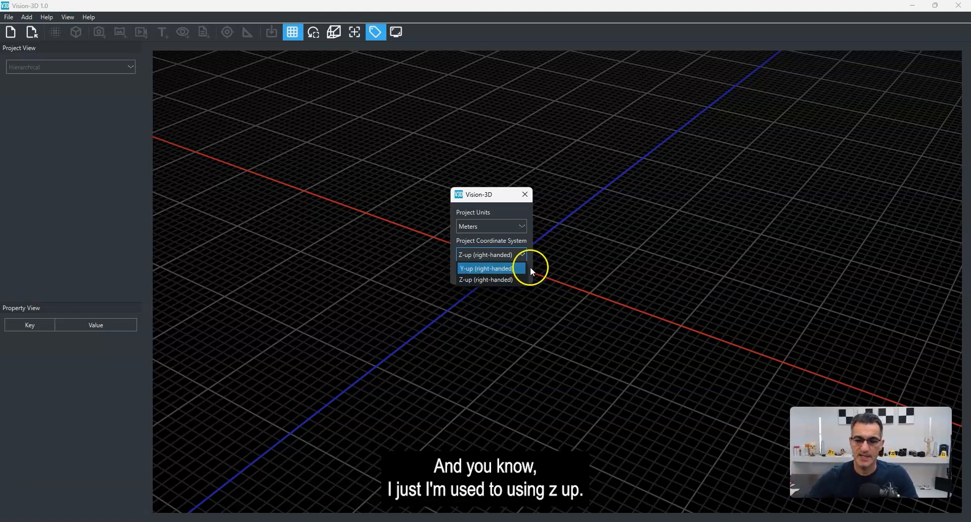
{"action": "left_click", "coordinate": [515, 279]}
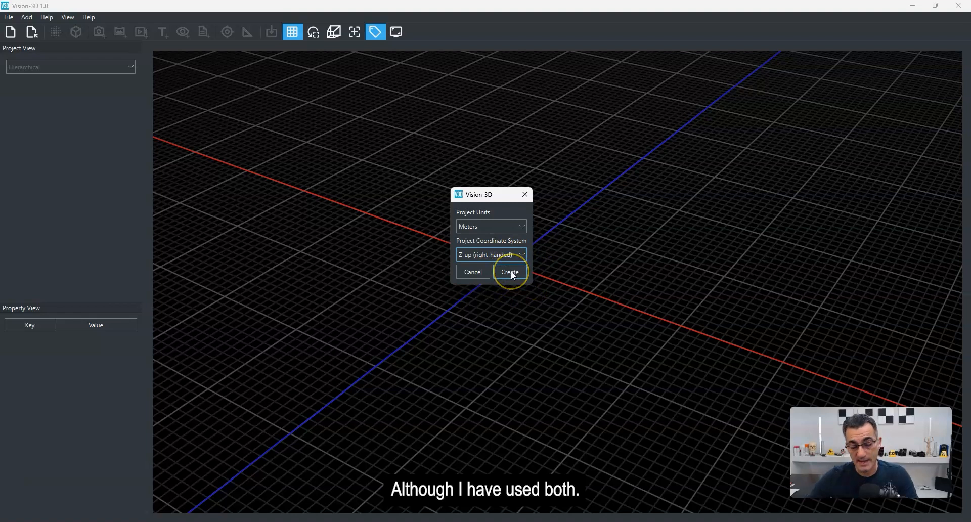
{"action": "left_click", "coordinate": [512, 273]}
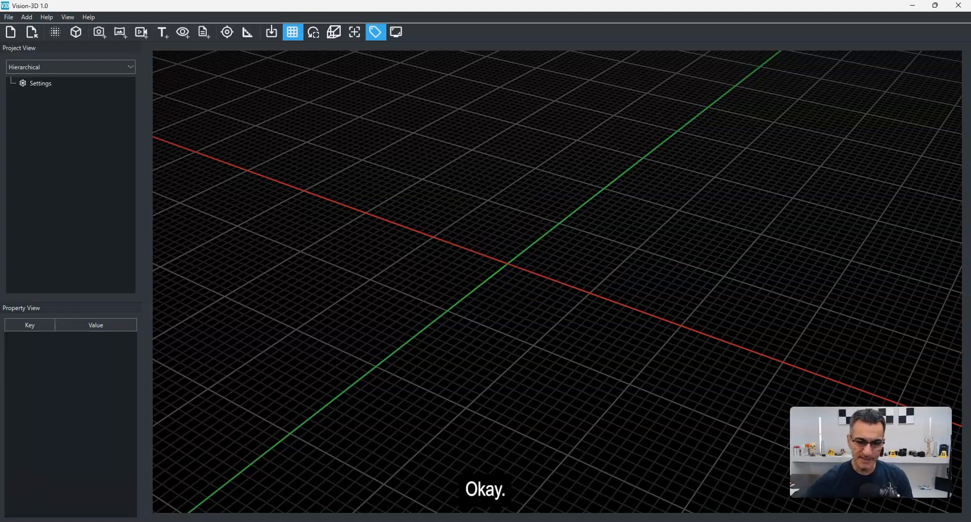
- Open the project's Settings item and look through its properties, from project units to measurement visibility
{"action": "left_click_drag", "start_coordinate": [539, 296], "coordinate": [544, 293]}
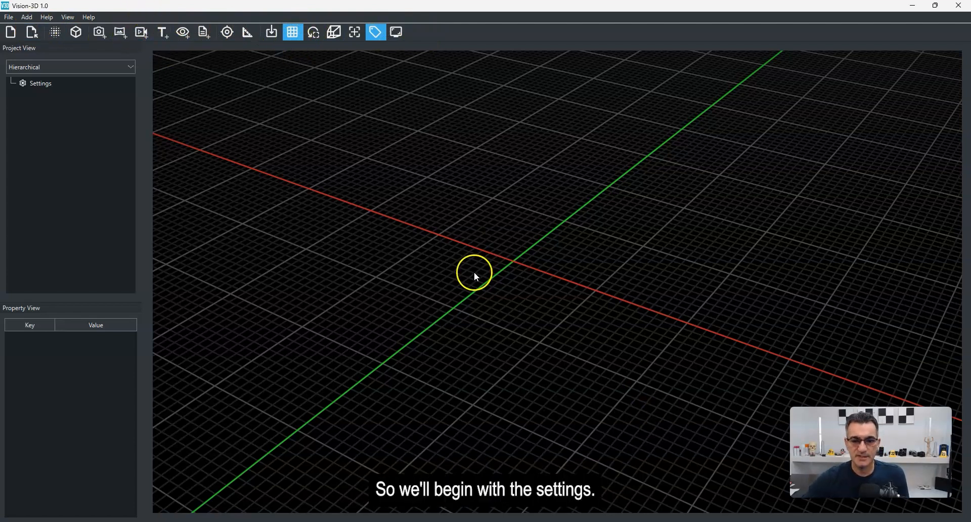
{"action": "left_click", "coordinate": [44, 83]}
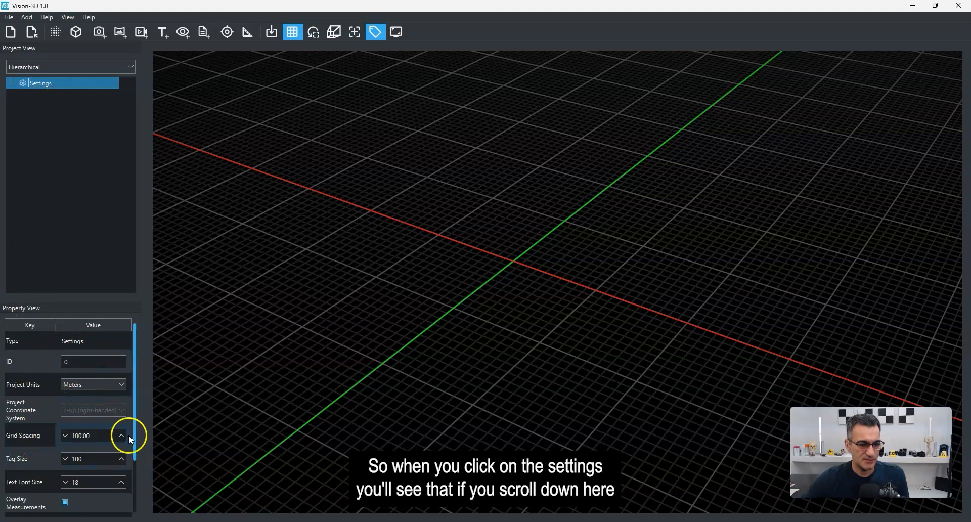
{"action": "left_click_drag", "start_coordinate": [135, 399], "coordinate": [133, 457]}
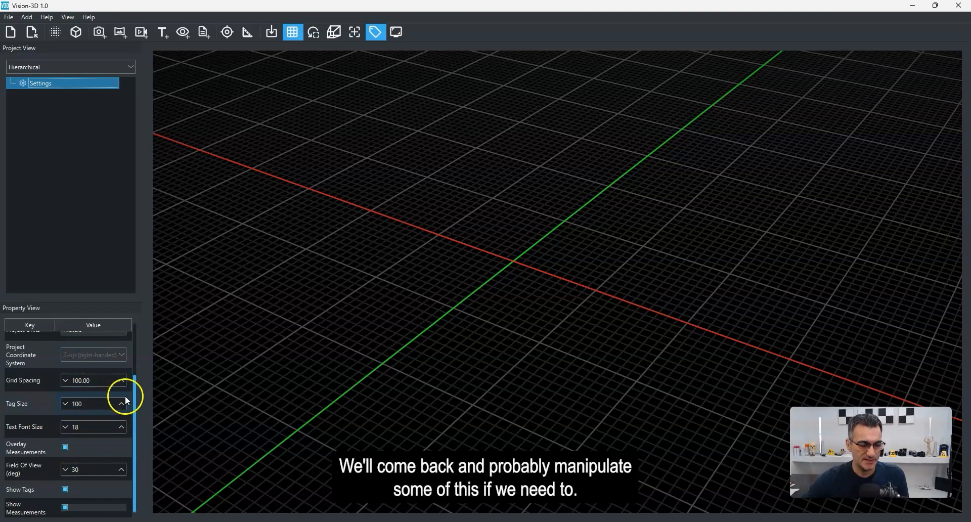
{"action": "left_click_drag", "start_coordinate": [135, 442], "coordinate": [133, 363]}
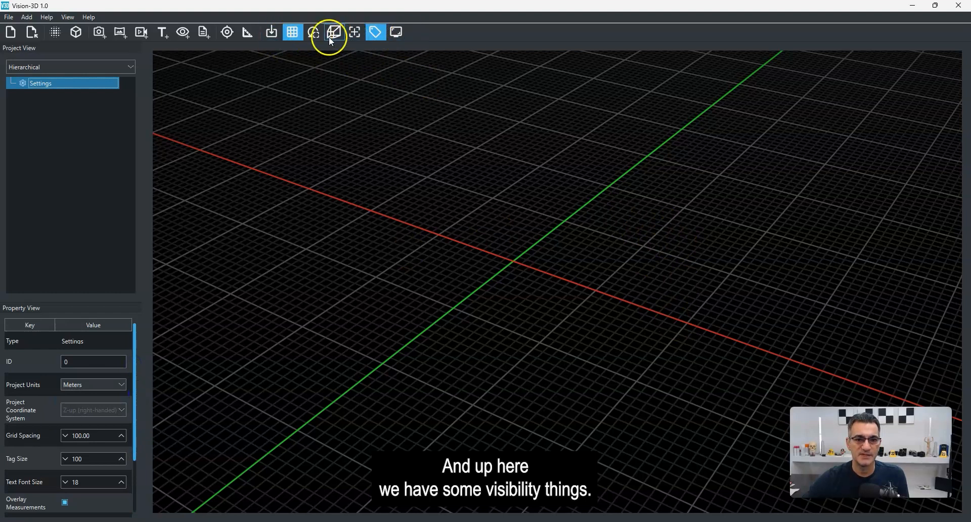
- Hide the grid and show it again, and try the tag visibility toggle
{"action": "left_click", "coordinate": [296, 35]}
{"action": "left_click", "coordinate": [296, 34]}
{"action": "left_click", "coordinate": [374, 31]}
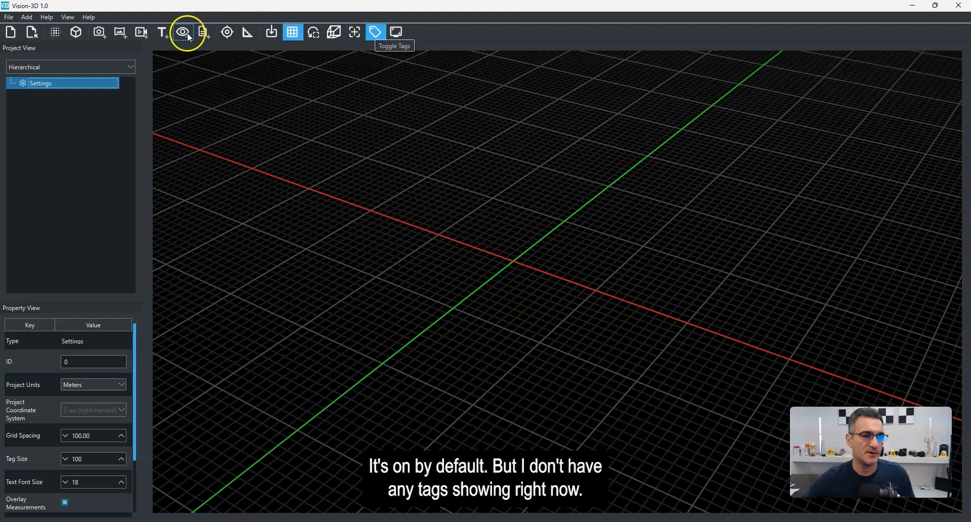
{"action": "left_click_drag", "start_coordinate": [614, 279], "coordinate": [604, 279]}
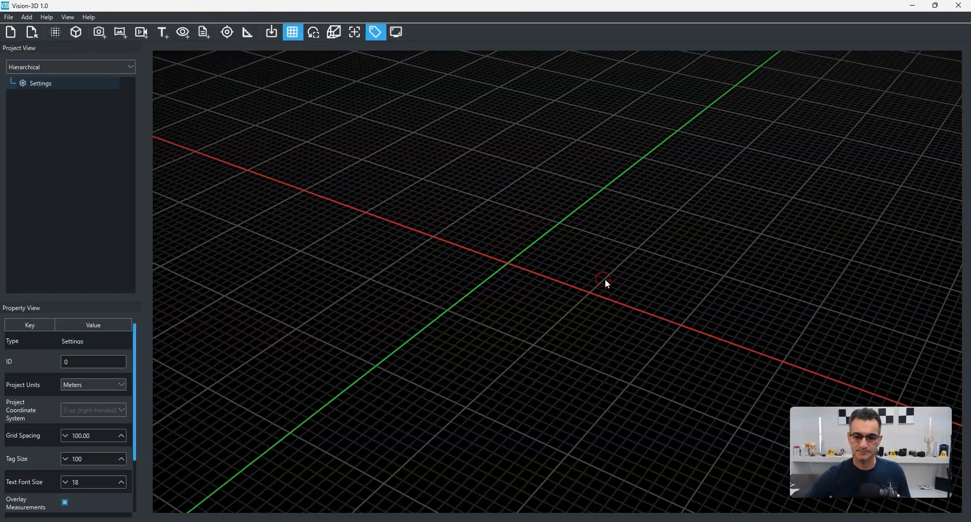
{"action": "left_click", "coordinate": [506, 319]}
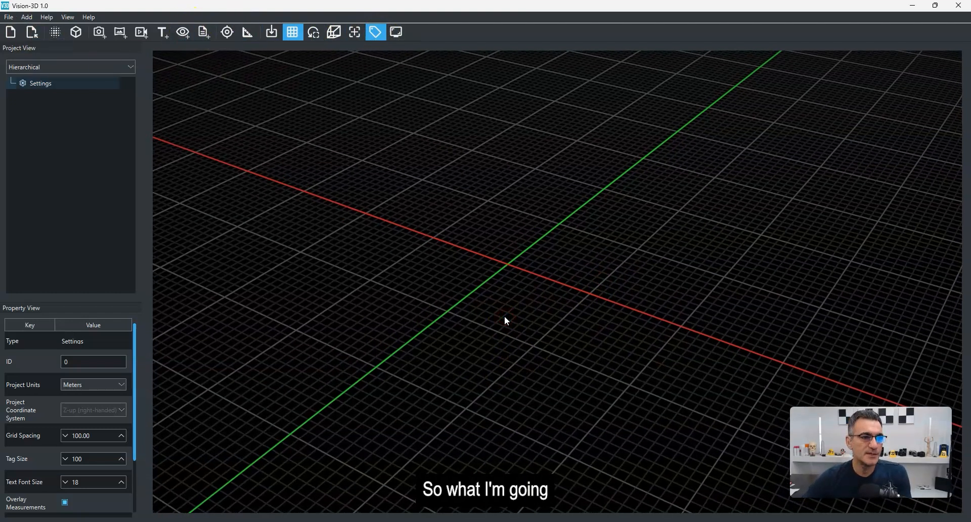
{"action": "left_click_drag", "start_coordinate": [497, 309], "coordinate": [501, 308]}
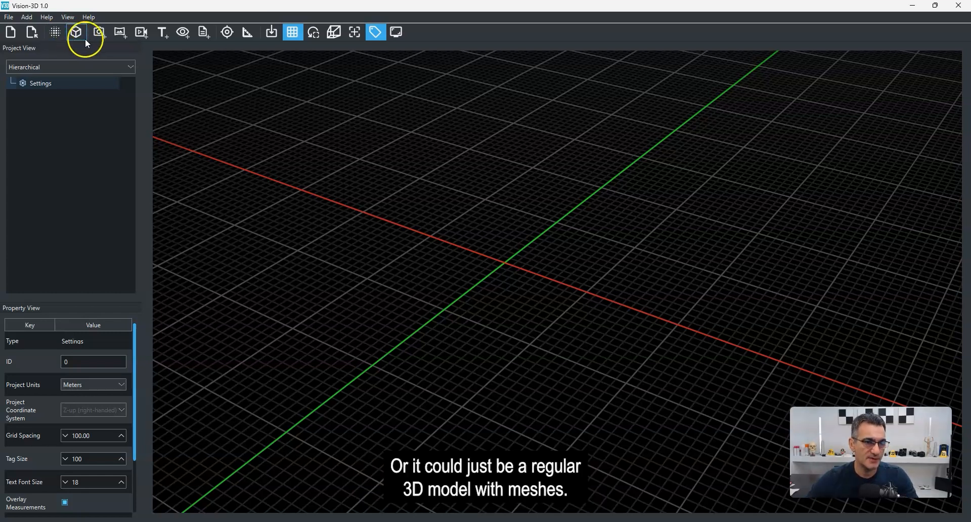
- Choose the point cloud file Burn Cell Main SS.e57 from the Burn Cell Reference folder for import
{"action": "left_click", "coordinate": [56, 34]}
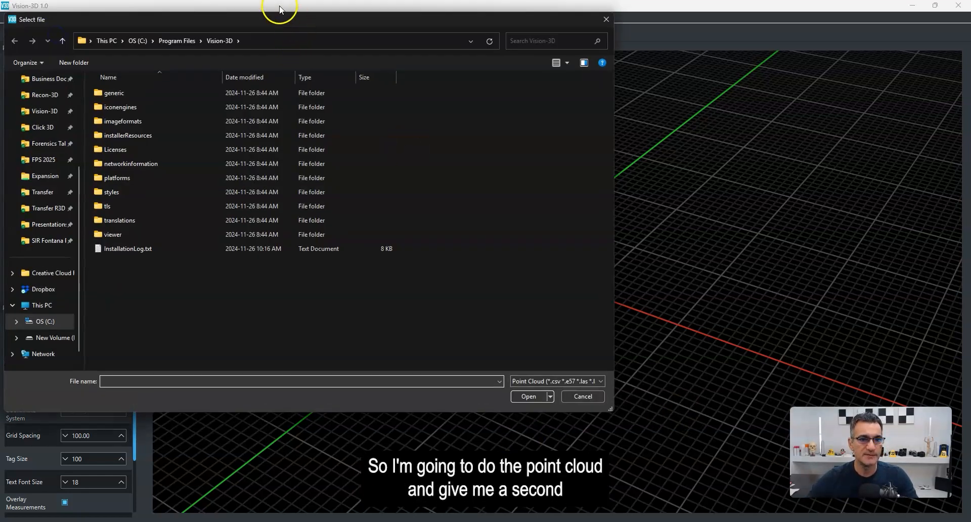
{"action": "left_click_drag", "start_coordinate": [284, 21], "coordinate": [451, 62]}
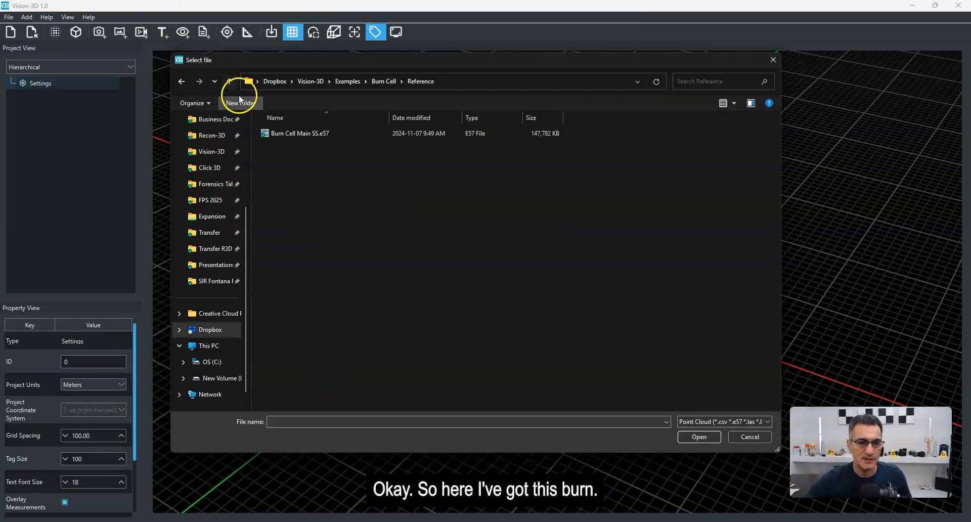
{"action": "double_click", "coordinate": [268, 134]}
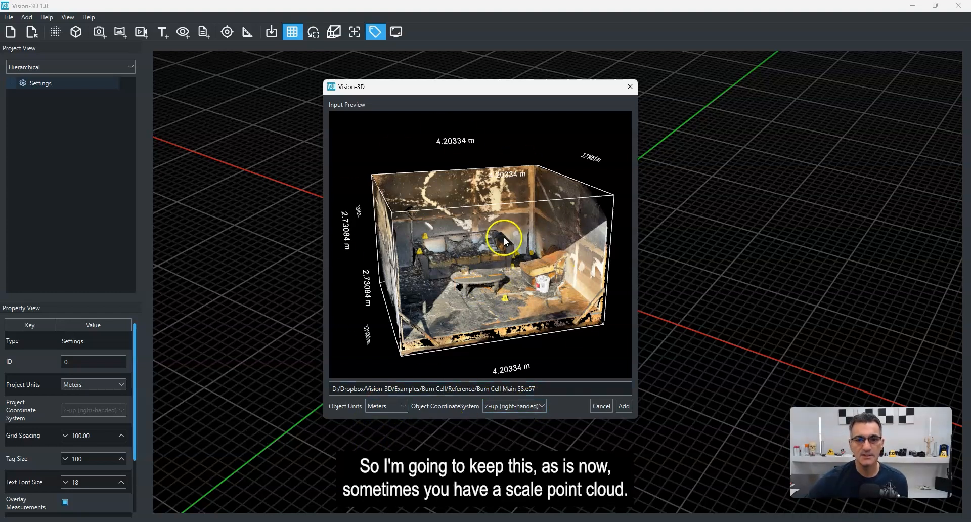
- Add the previewed point cloud to the project, keeping Meters as object units and Z-up (right-handed) as its coordinate system
{"action": "left_click_drag", "start_coordinate": [461, 87], "coordinate": [449, 84]}
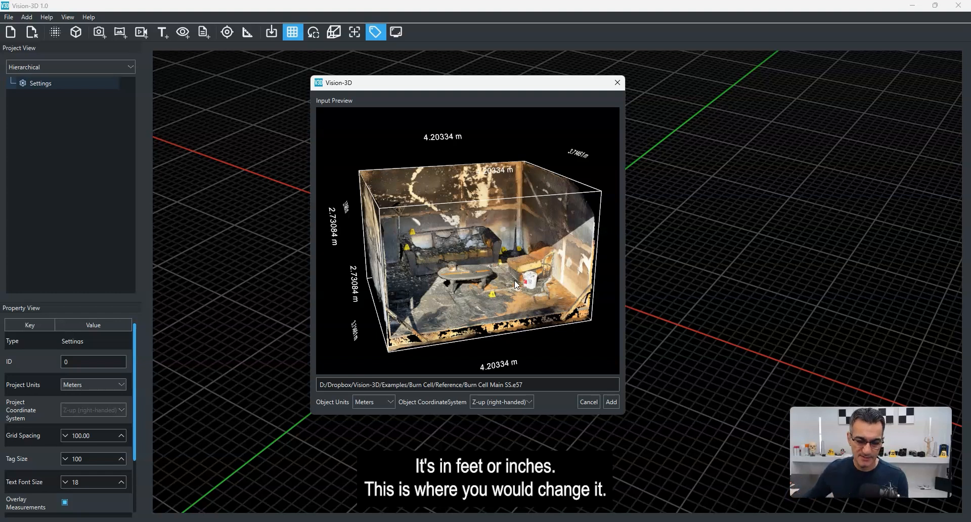
{"action": "left_click", "coordinate": [300, 436]}
{"action": "left_click", "coordinate": [393, 401]}
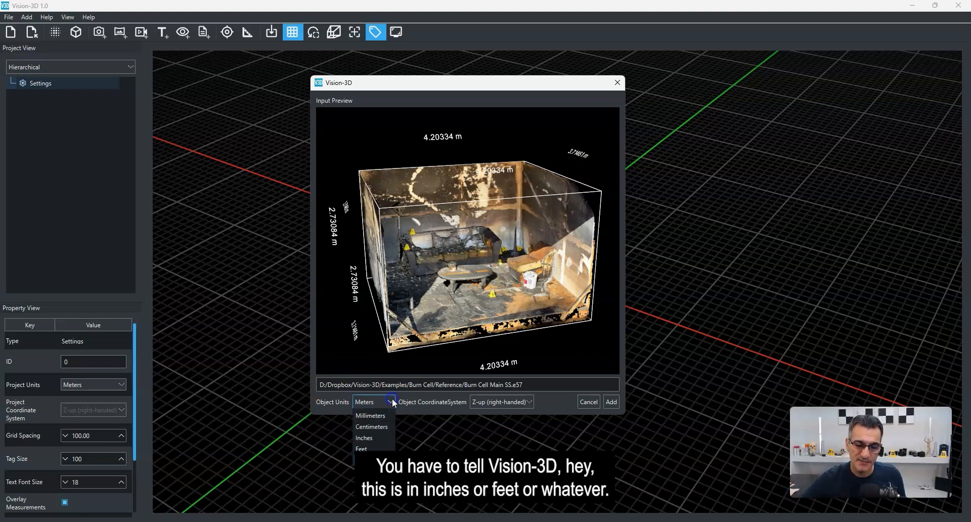
{"action": "left_click", "coordinate": [380, 428]}
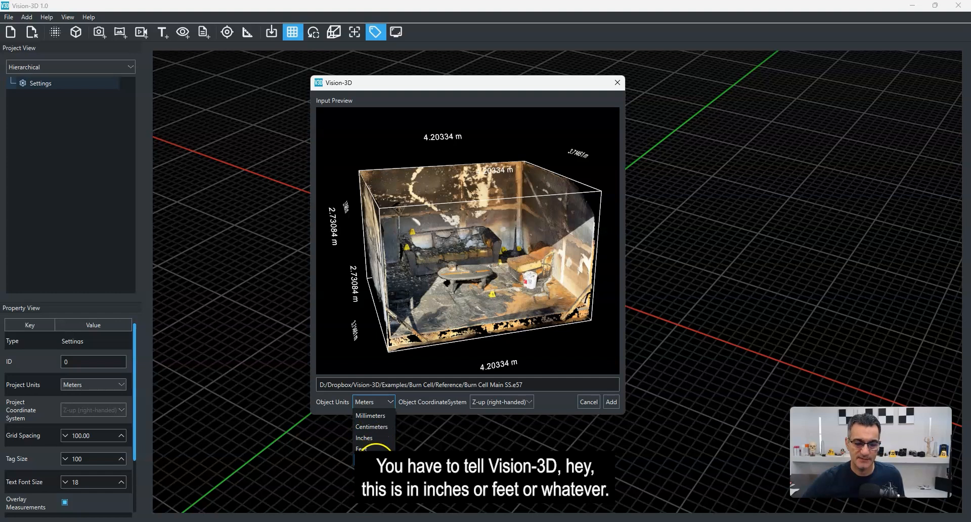
{"action": "left_click", "coordinate": [418, 431]}
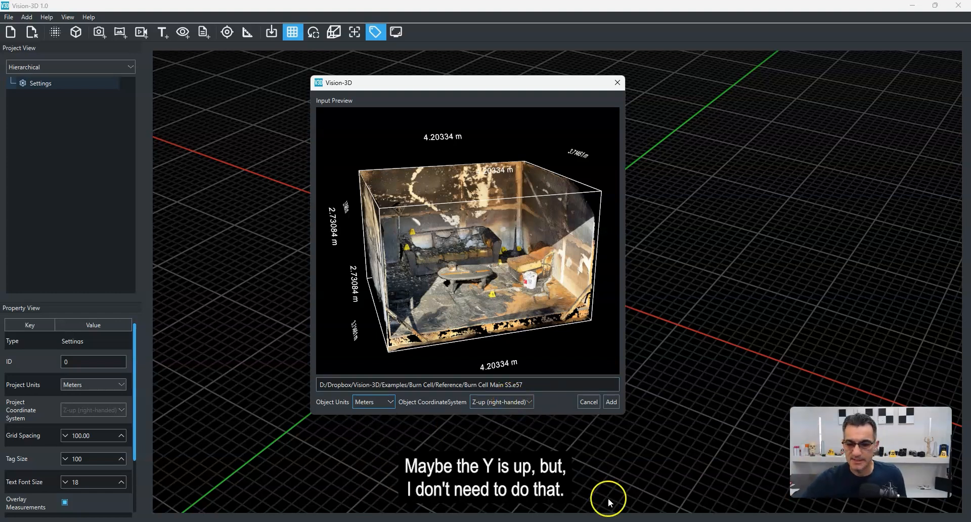
{"action": "left_click", "coordinate": [611, 402]}
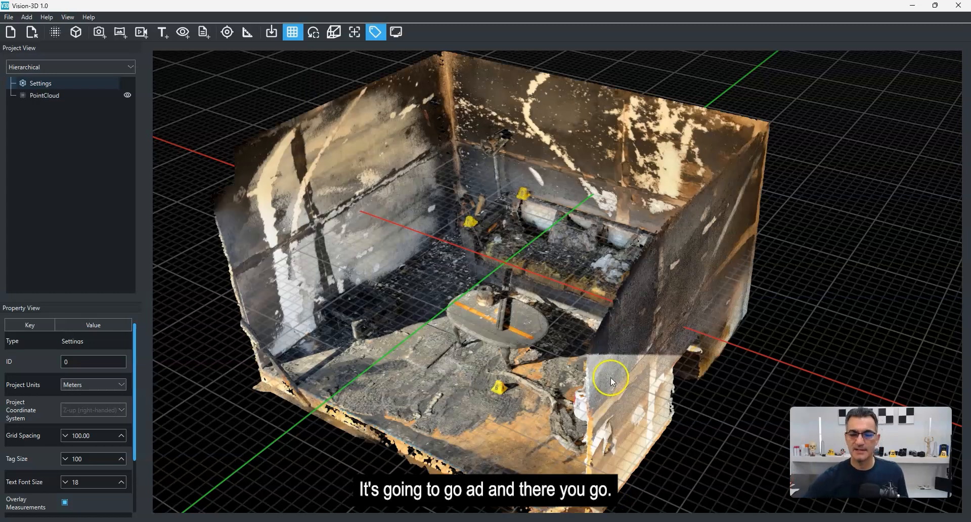
- Select the imported burn cell point cloud in the scene to bring up its transform controls and properties
{"action": "scroll", "coordinate": [485, 334], "scroll_direction": "down", "scroll_amount": 5}
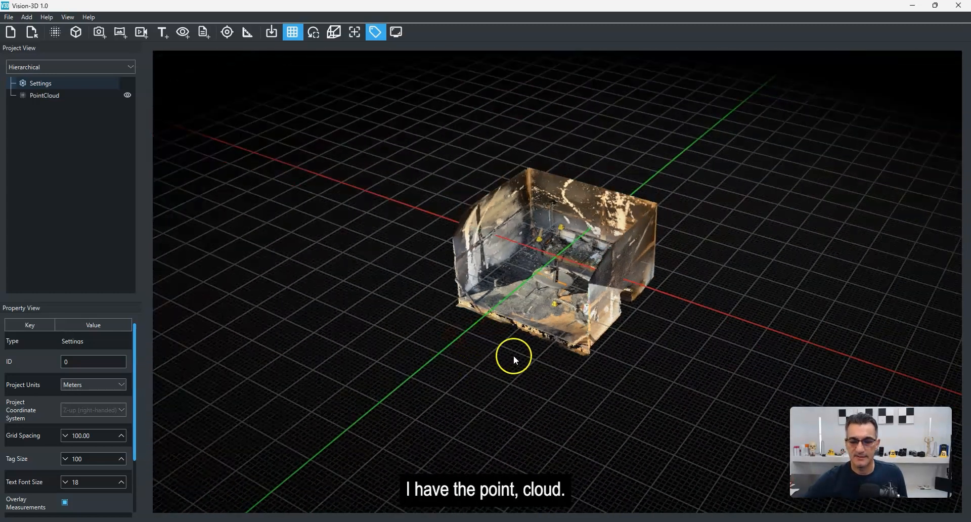
{"action": "left_click_drag", "start_coordinate": [514, 356], "coordinate": [588, 326]}
{"action": "right_click_drag", "start_coordinate": [563, 360], "coordinate": [547, 368]}
{"action": "mouse_move", "coordinate": [546, 368]}
{"action": "left_mouse_down"}
{"action": "mouse_move", "coordinate": [580, 321]}
{"action": "mouse_move", "coordinate": [555, 357]}
{"action": "left_mouse_up"}
{"action": "left_click", "coordinate": [534, 332]}
{"action": "scroll", "coordinate": [526, 323], "scroll_direction": "up", "scroll_amount": 5}
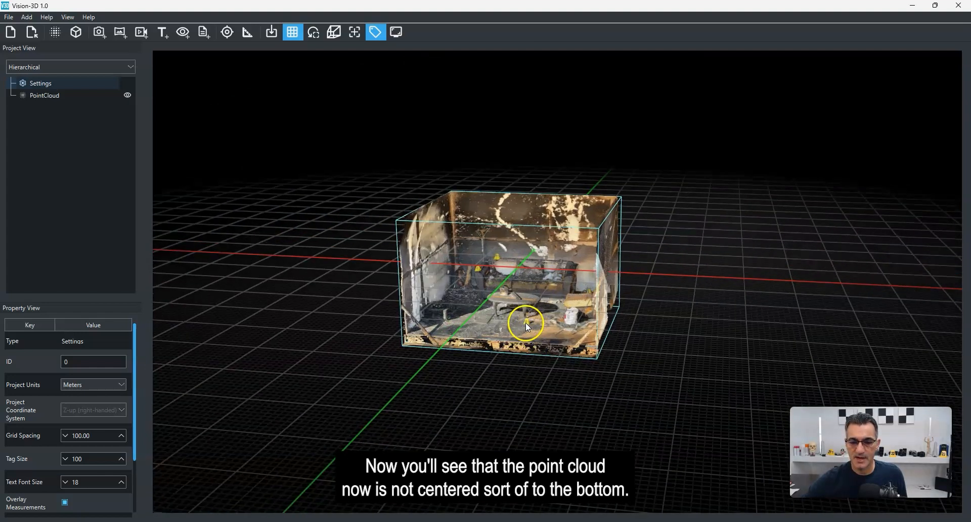
{"action": "left_click", "coordinate": [525, 322]}
{"action": "left_click", "coordinate": [517, 188]}
{"action": "left_click", "coordinate": [374, 235]}
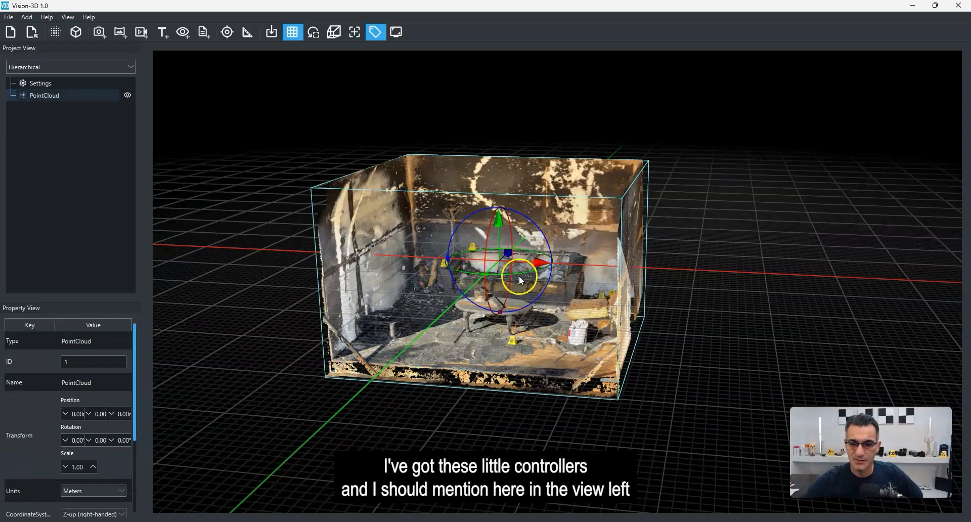
- Deselect the burn cell point cloud and practise orbiting, zooming and panning the view around it
{"action": "left_click", "coordinate": [666, 323]}
{"action": "left_click", "coordinate": [642, 288]}
{"action": "left_click", "coordinate": [830, 241]}
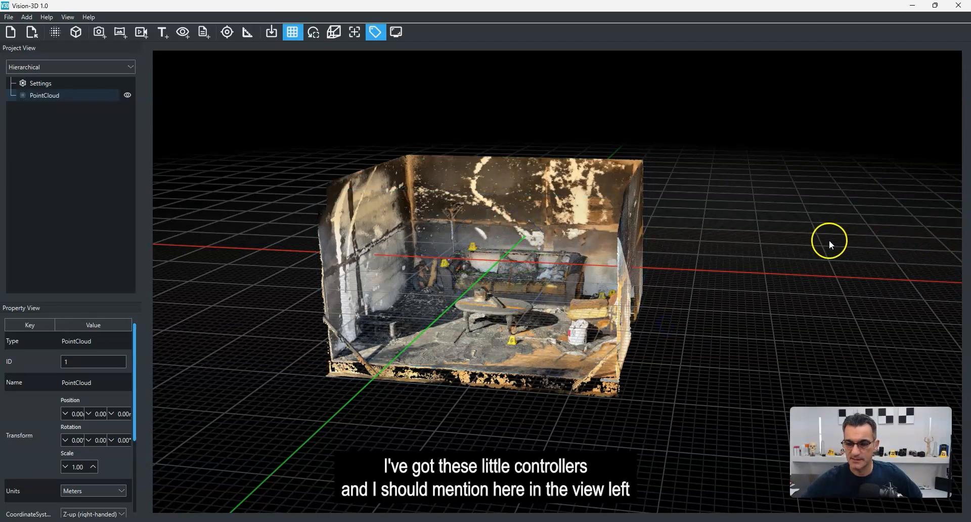
{"action": "left_click_drag", "start_coordinate": [710, 281], "coordinate": [648, 295]}
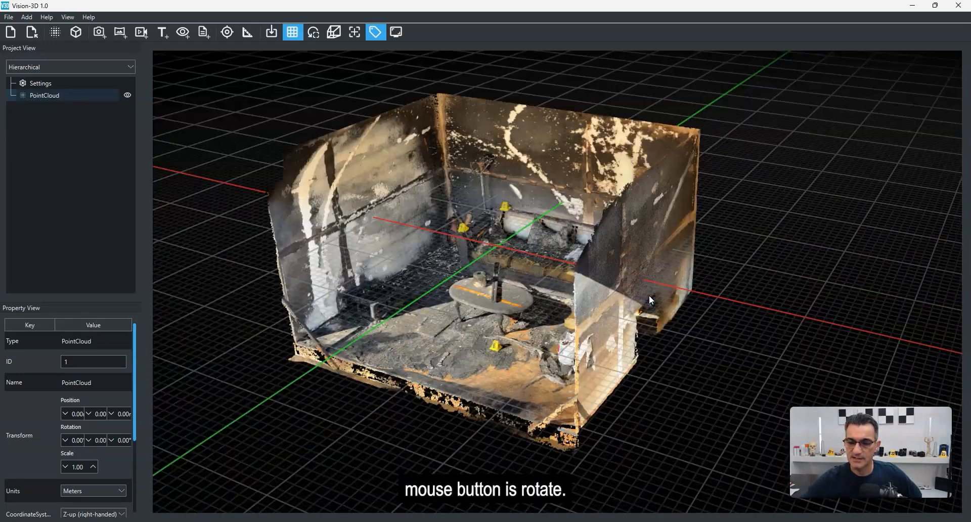
{"action": "scroll", "coordinate": [649, 296], "scroll_direction": "down", "scroll_amount": 2}
{"action": "scroll", "coordinate": [649, 295], "scroll_direction": "up", "scroll_amount": 2}
{"action": "right_click_drag", "start_coordinate": [757, 300], "coordinate": [696, 298]}
{"action": "left_click_drag", "start_coordinate": [696, 298], "coordinate": [644, 333]}
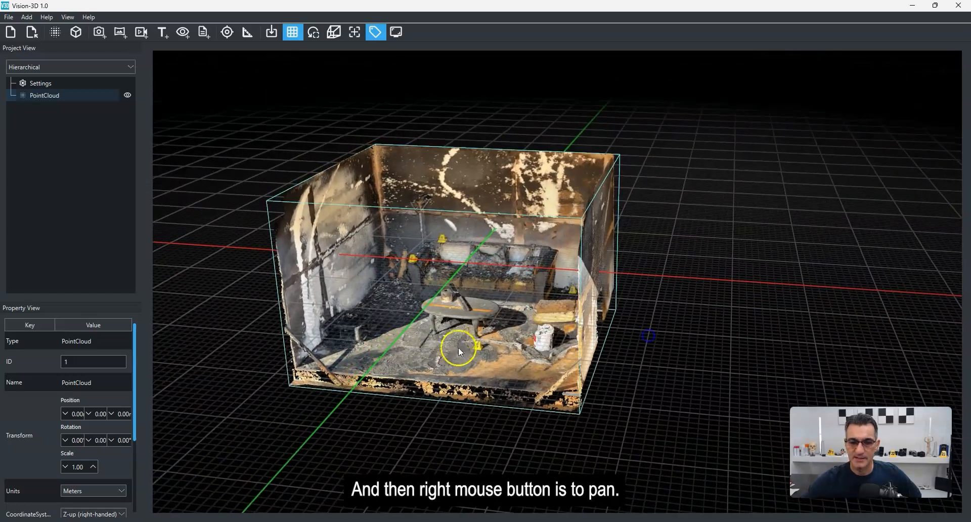
{"action": "right_click_drag", "start_coordinate": [459, 347], "coordinate": [550, 338]}
- Raise the burn cell point cloud vertically to a Z position of about 1.11 m, bringing its floor to grid level
{"action": "left_click", "coordinate": [564, 274]}
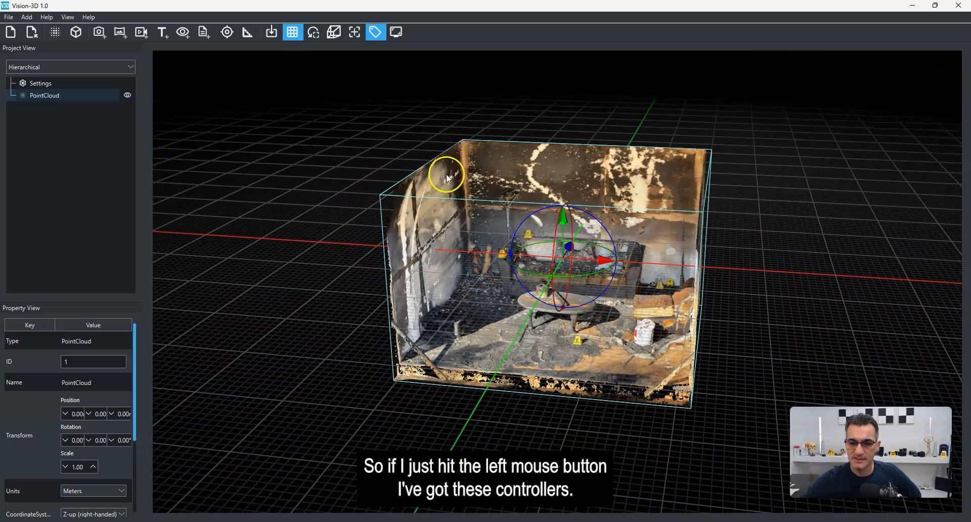
{"action": "left_click_drag", "start_coordinate": [567, 220], "coordinate": [548, 50]}
{"action": "left_click_drag", "start_coordinate": [535, 314], "coordinate": [561, 382]}
{"action": "left_click", "coordinate": [562, 378]}
{"action": "left_click", "coordinate": [507, 270]}
{"action": "left_click", "coordinate": [541, 318]}
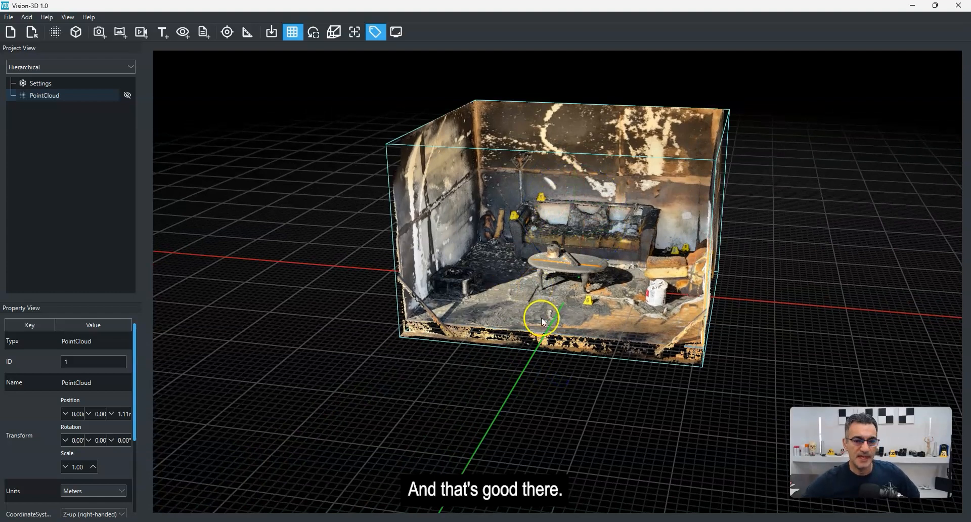
- Place an image tag on the floor near the front left corner of the room, using Burn Cell Image.jpg
{"action": "left_click_drag", "start_coordinate": [566, 393], "coordinate": [556, 411]}
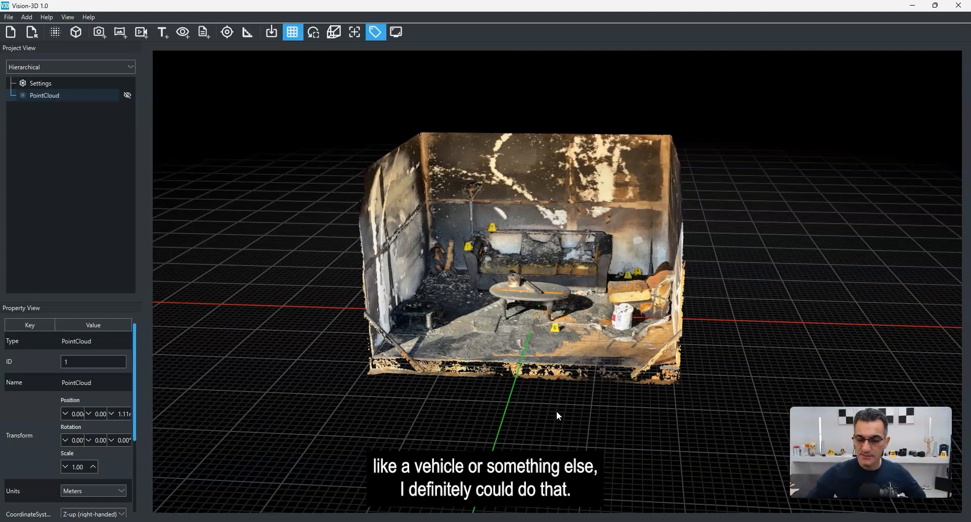
{"action": "left_click", "coordinate": [583, 410]}
{"action": "right_click_drag", "start_coordinate": [574, 425], "coordinate": [551, 417]}
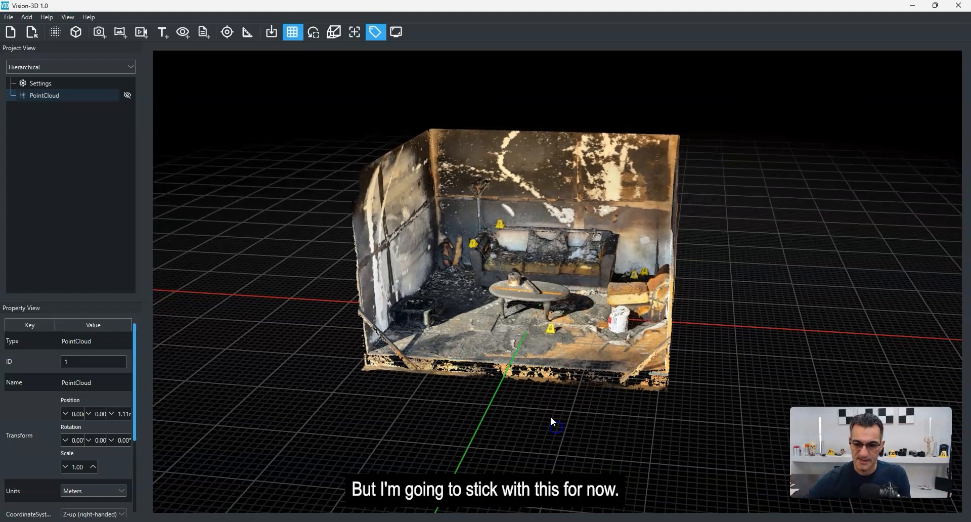
{"action": "scroll", "coordinate": [547, 405], "scroll_direction": "up", "scroll_amount": 2}
{"action": "left_click", "coordinate": [553, 388]}
{"action": "left_click", "coordinate": [523, 448]}
{"action": "right_click_drag", "start_coordinate": [523, 447], "coordinate": [532, 449]}
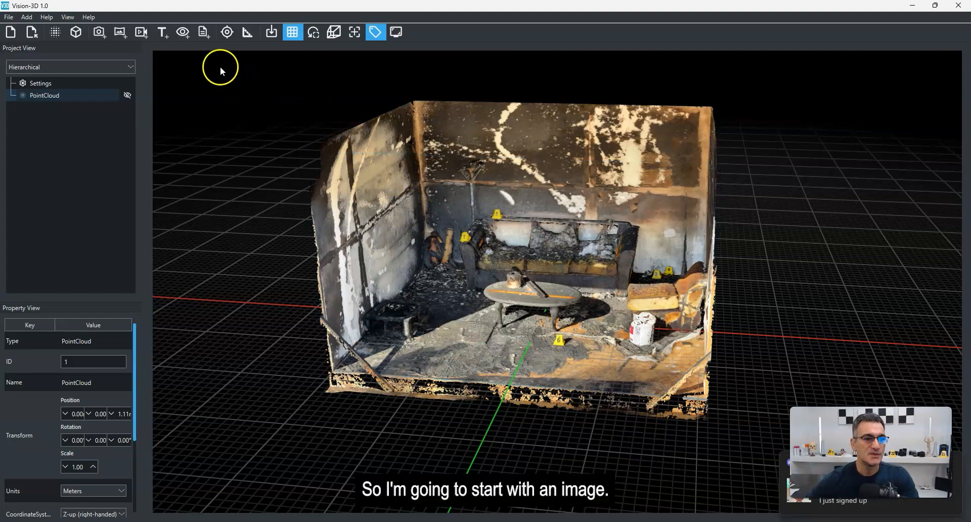
{"action": "left_click", "coordinate": [99, 33]}
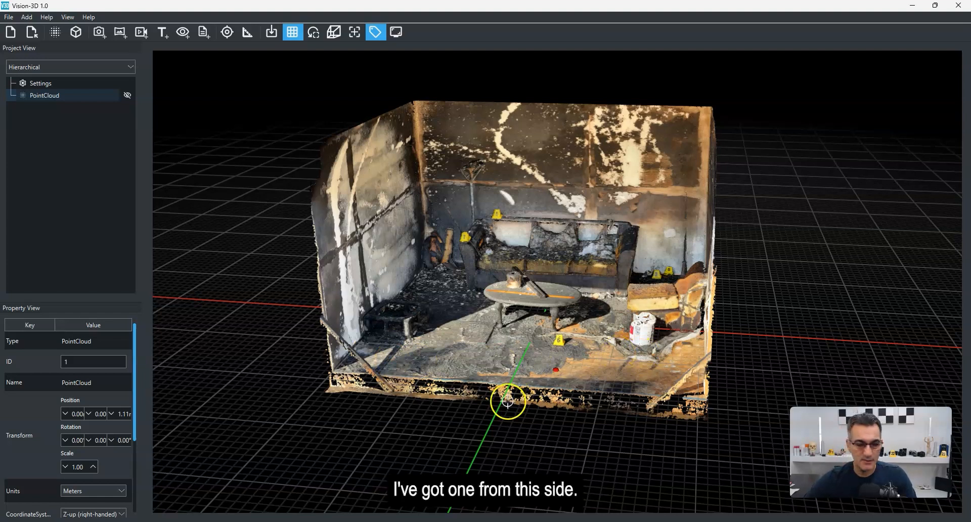
{"action": "left_click", "coordinate": [390, 362]}
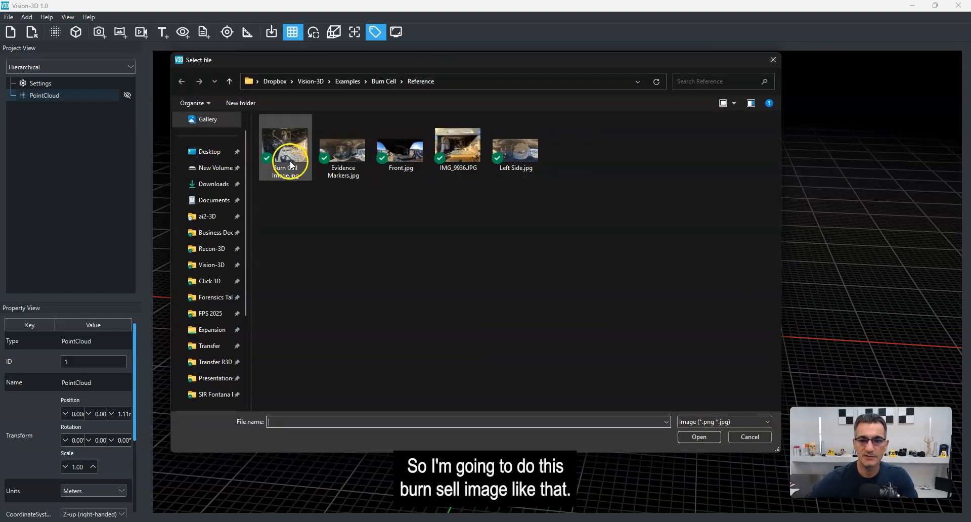
{"action": "double_click", "coordinate": [293, 144]}
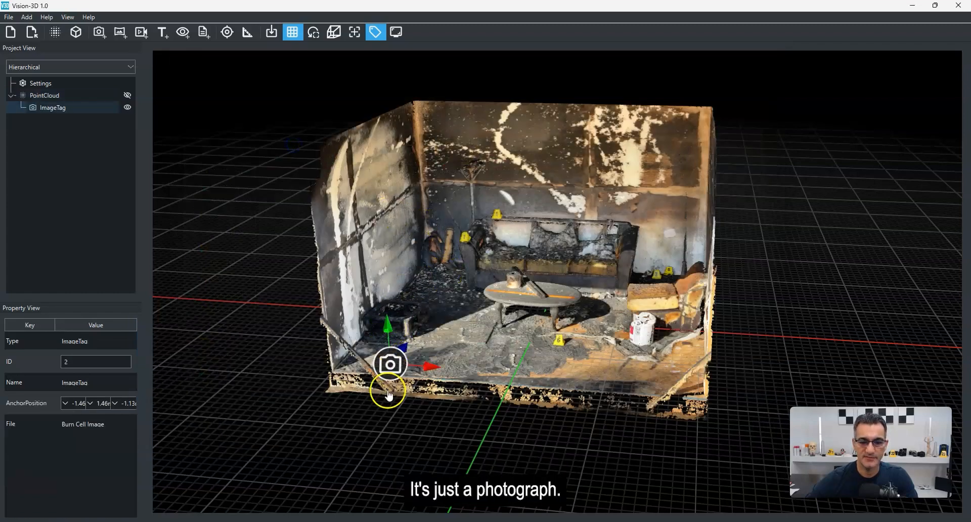
- Lift the image tag's camera marker straight up from its anchor point on the floor, to about sofa height
{"action": "left_click_drag", "start_coordinate": [377, 406], "coordinate": [349, 407]}
{"action": "left_click_drag", "start_coordinate": [395, 379], "coordinate": [349, 119]}
{"action": "left_click_drag", "start_coordinate": [351, 397], "coordinate": [532, 448]}
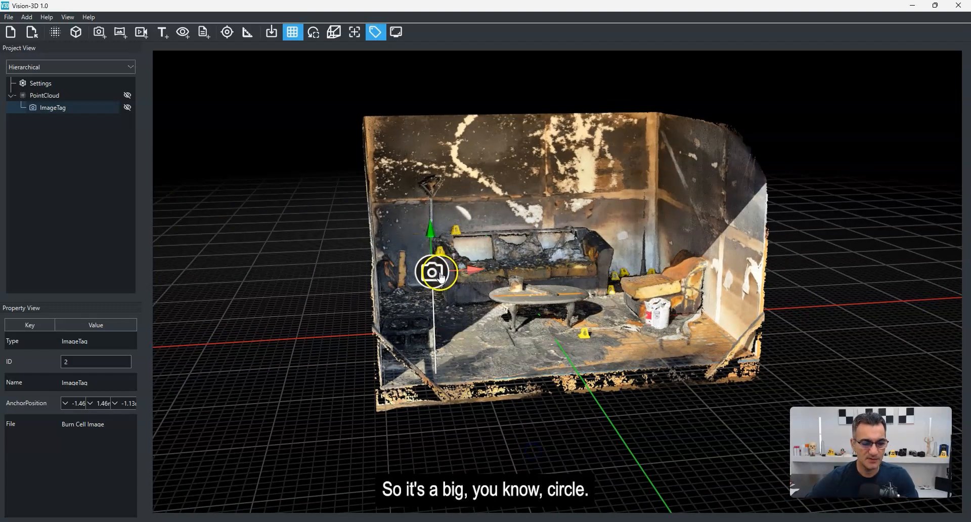
{"action": "left_click", "coordinate": [278, 278]}
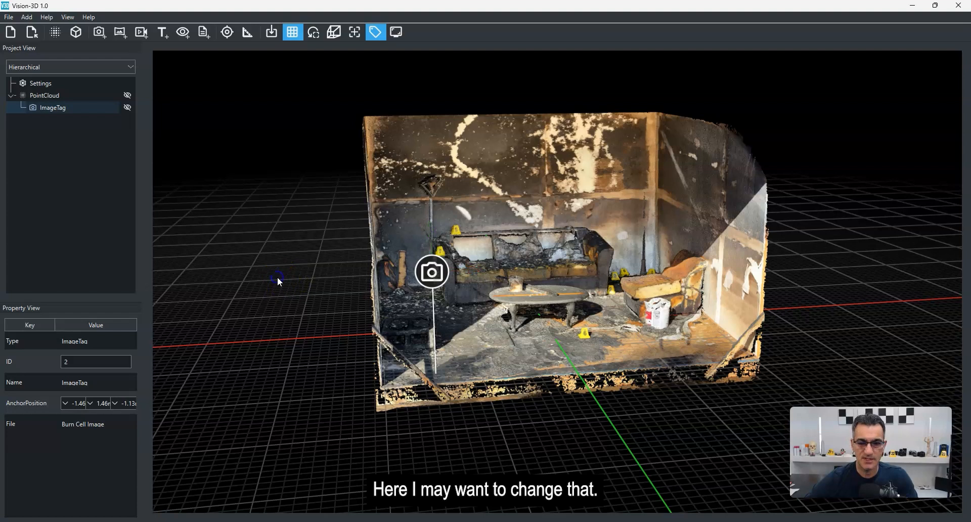
- Set the tag size to 50 in the project settings and check the smaller camera marker in the scene
{"action": "left_click", "coordinate": [49, 85]}
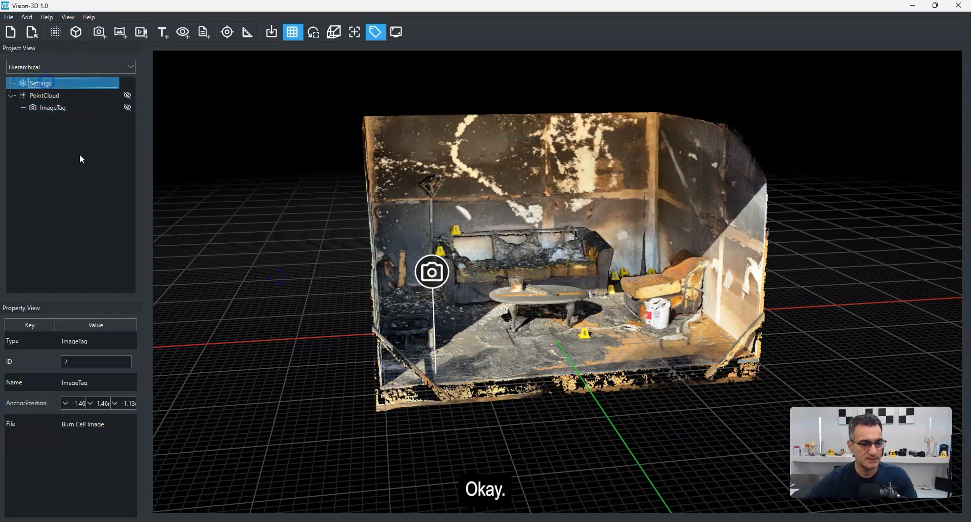
{"action": "left_click", "coordinate": [288, 260]}
{"action": "left_click", "coordinate": [45, 143]}
{"action": "left_click", "coordinate": [40, 96]}
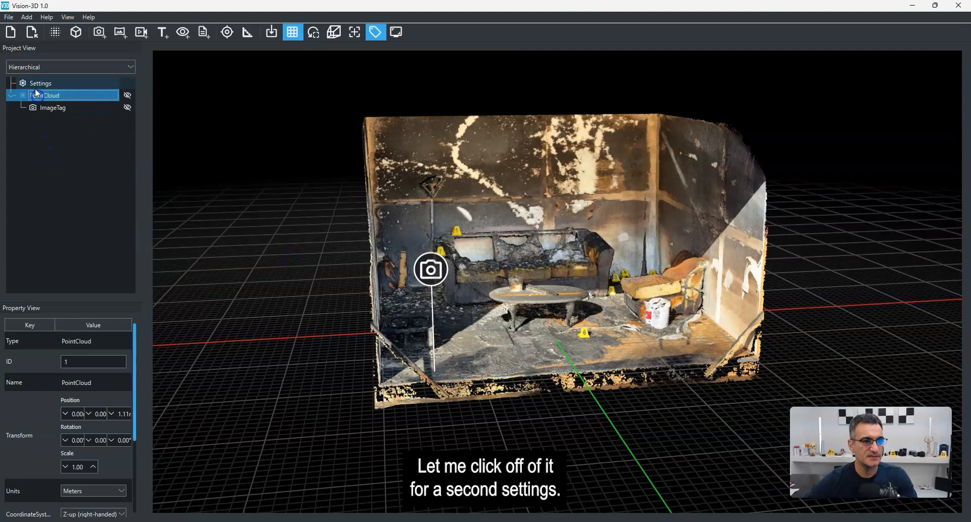
{"action": "left_click", "coordinate": [36, 84]}
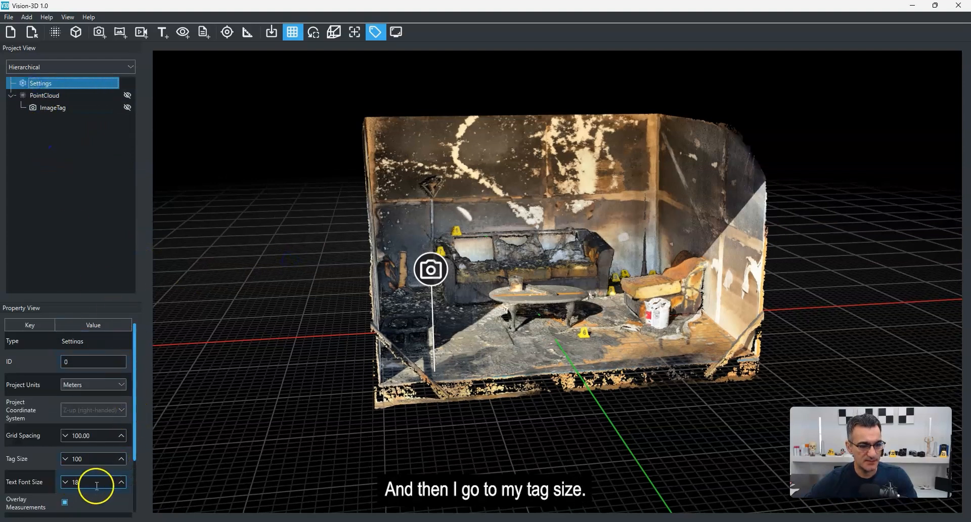
{"action": "left_click_drag", "start_coordinate": [134, 399], "coordinate": [138, 468]}
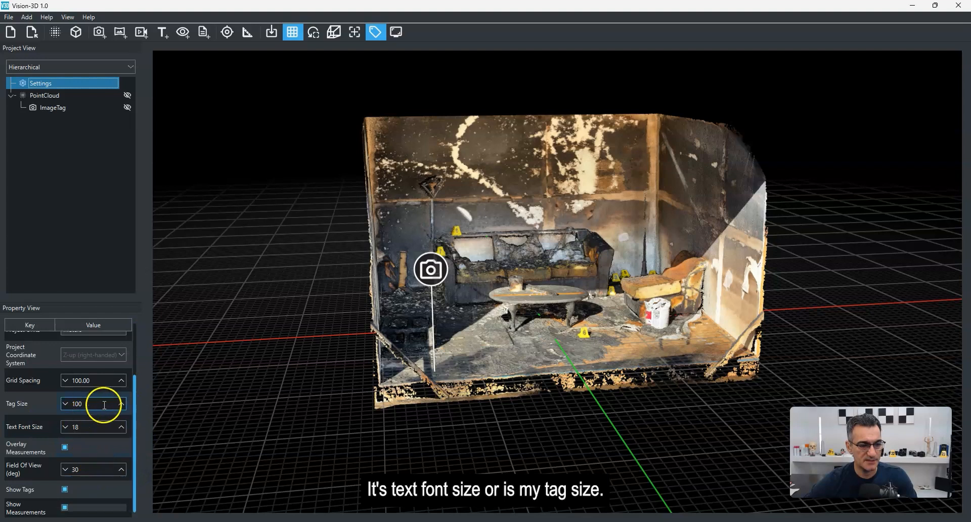
{"action": "left_click_drag", "start_coordinate": [96, 403], "coordinate": [72, 400]}
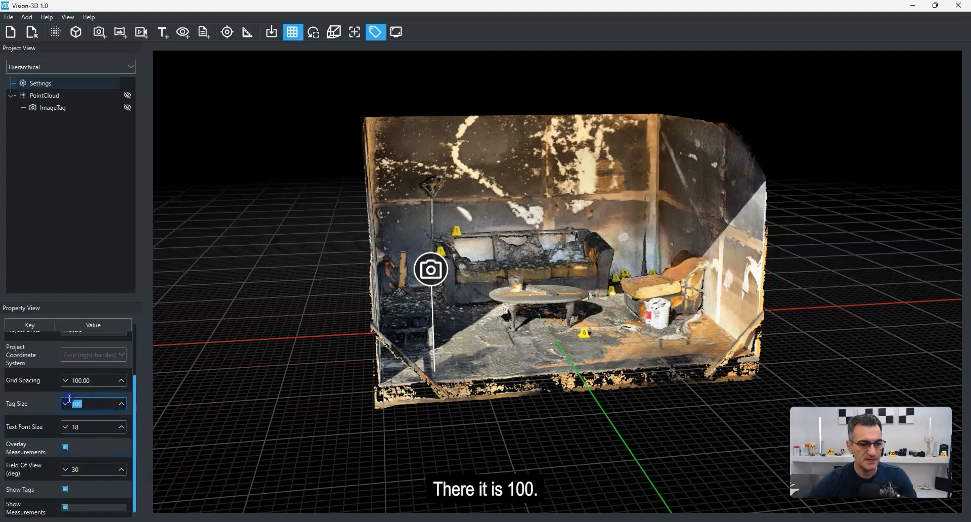
{"action": "type", "text": "50"}
{"action": "key", "text": "Return"}
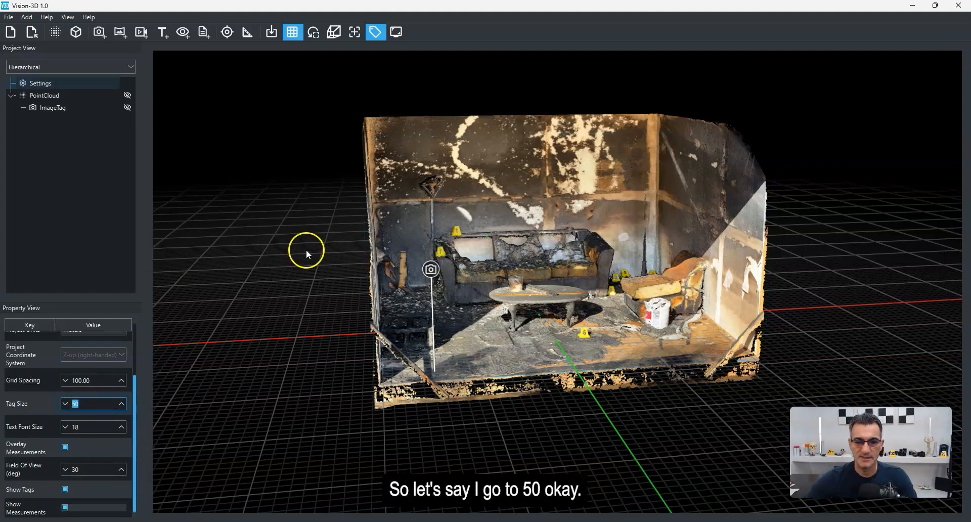
{"action": "left_click_drag", "start_coordinate": [533, 430], "coordinate": [511, 431]}
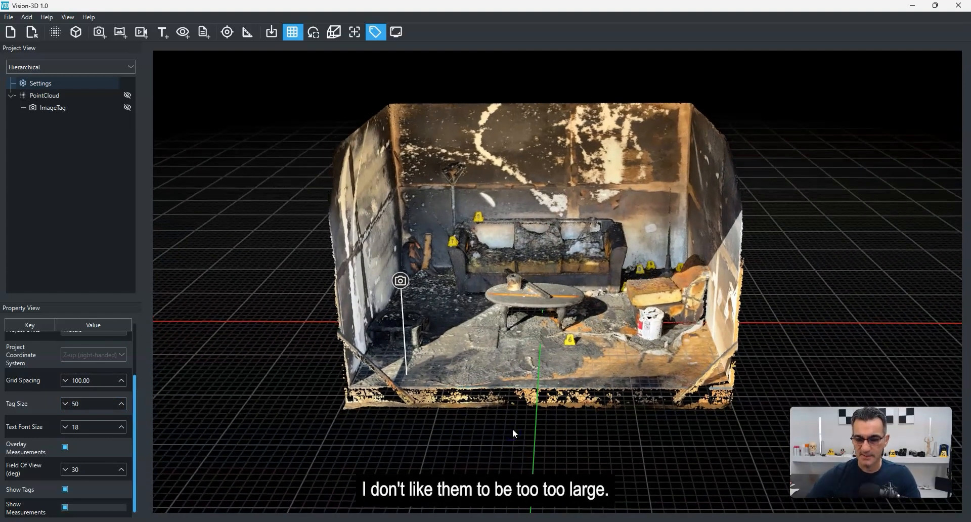
{"action": "right_click_drag", "start_coordinate": [512, 430], "coordinate": [507, 426]}
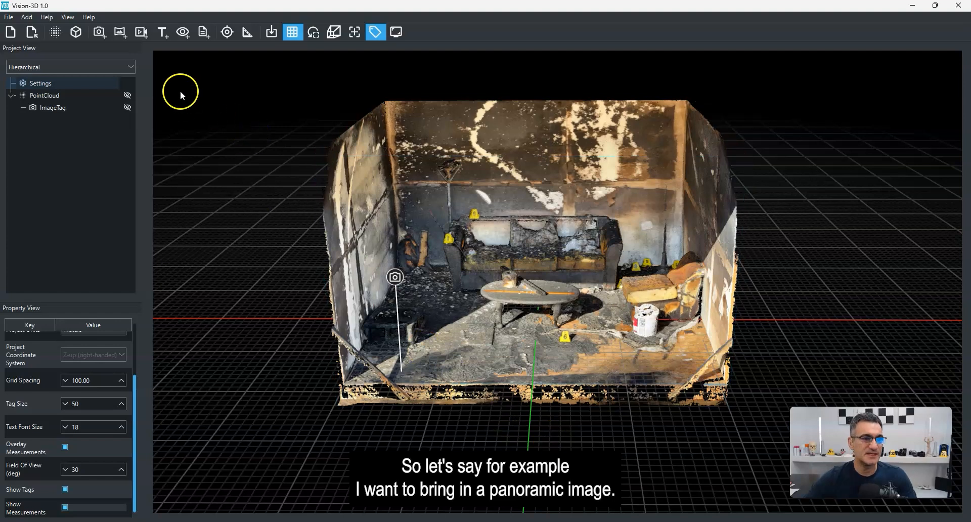
{"action": "left_click", "coordinate": [121, 32]}
{"action": "left_click_drag", "start_coordinate": [526, 329], "coordinate": [558, 373]}
{"action": "left_click", "coordinate": [559, 372]}
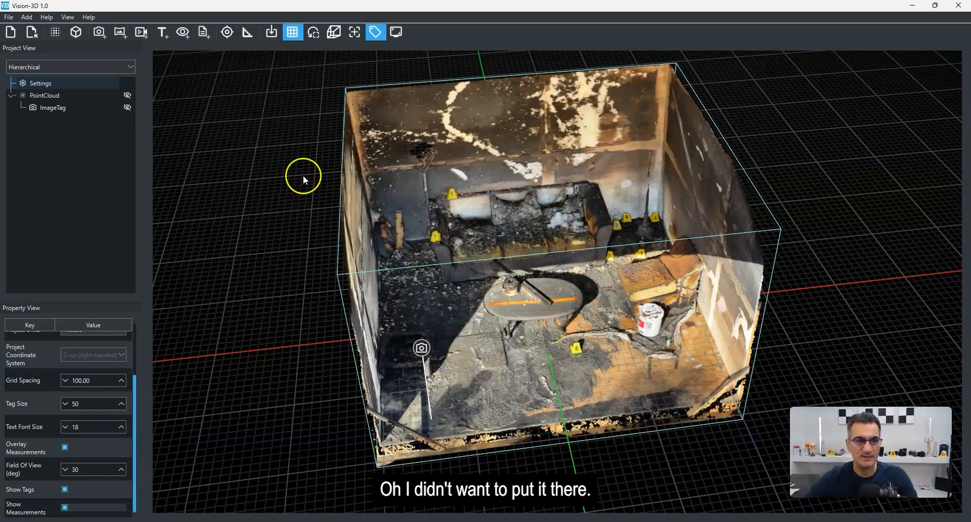
- Place a 360 image tag on the floor near the evidence cones behind the table, using Evidence Markers.jpg
{"action": "left_click", "coordinate": [119, 31]}
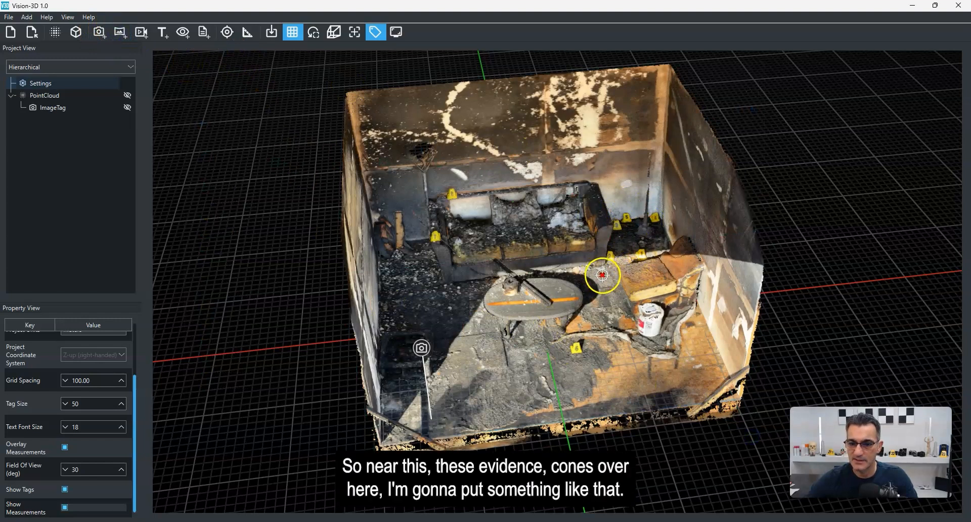
{"action": "left_click", "coordinate": [600, 280]}
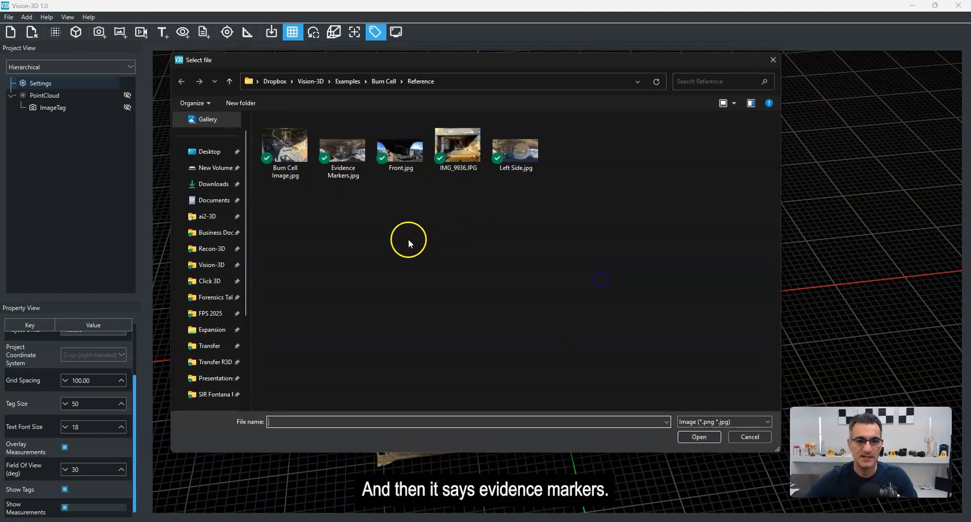
{"action": "double_click", "coordinate": [335, 147]}
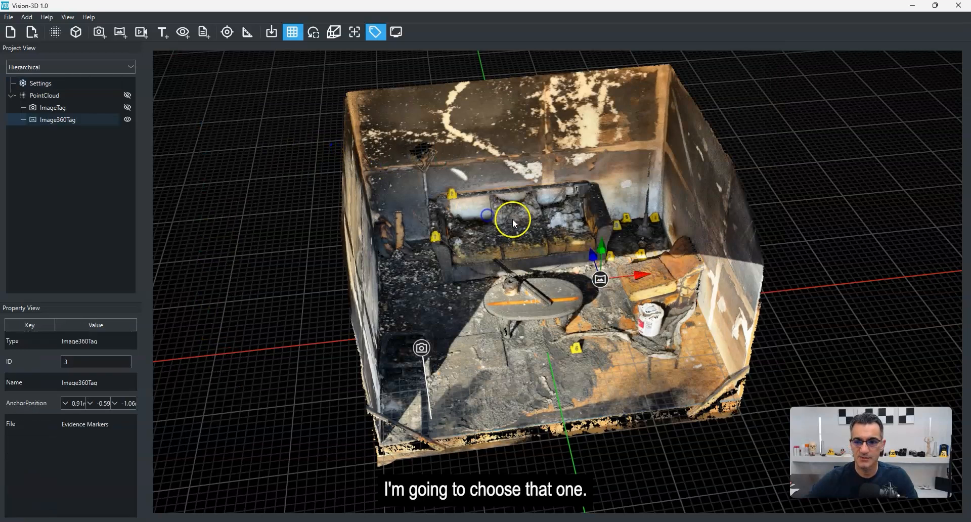
- Lift the 360 image tag's marker straight up from its anchor point to just above the sofa back
{"action": "left_click_drag", "start_coordinate": [606, 328], "coordinate": [587, 294]}
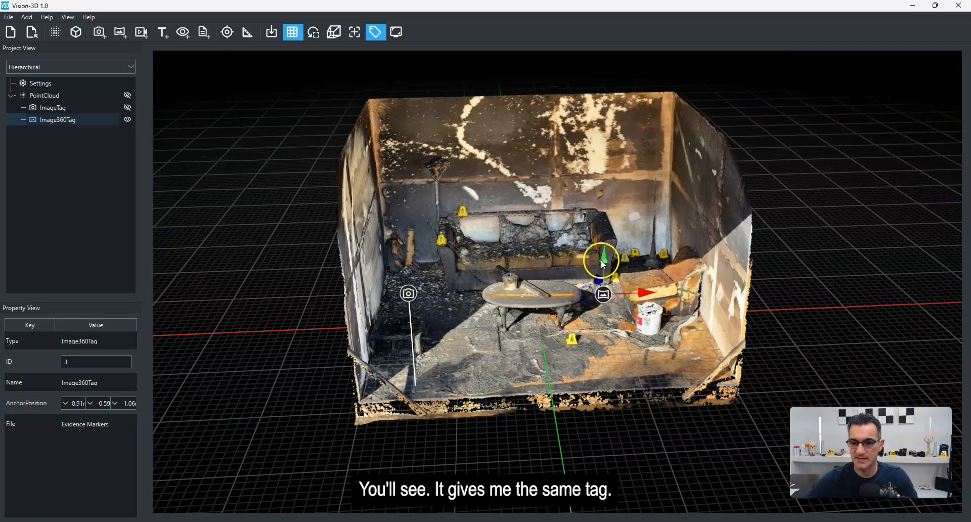
{"action": "left_click_drag", "start_coordinate": [604, 253], "coordinate": [594, 47]}
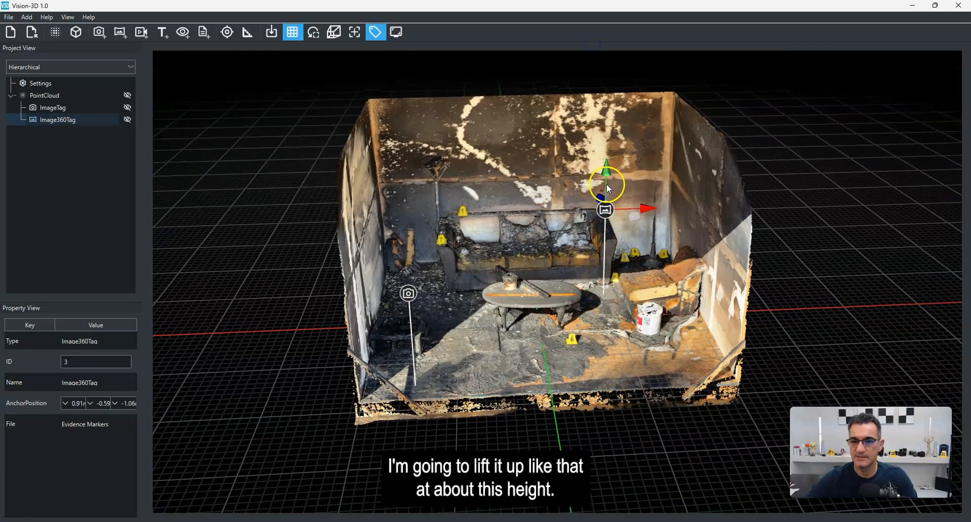
{"action": "left_click_drag", "start_coordinate": [610, 165], "coordinate": [610, 175]}
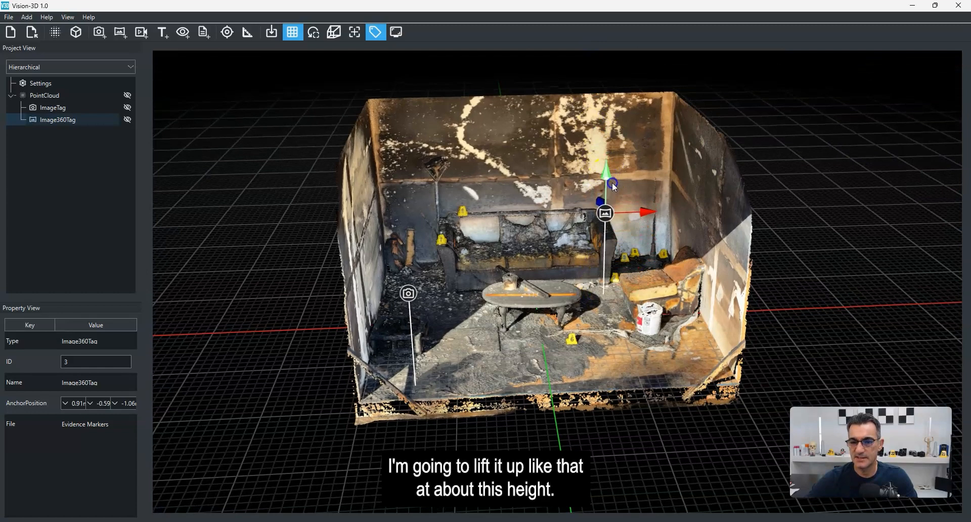
{"action": "mouse_move", "coordinate": [724, 395]}
{"action": "left_mouse_down"}
{"action": "mouse_move", "coordinate": [587, 336]}
{"action": "mouse_move", "coordinate": [643, 320]}
{"action": "mouse_move", "coordinate": [654, 328]}
{"action": "left_mouse_up"}
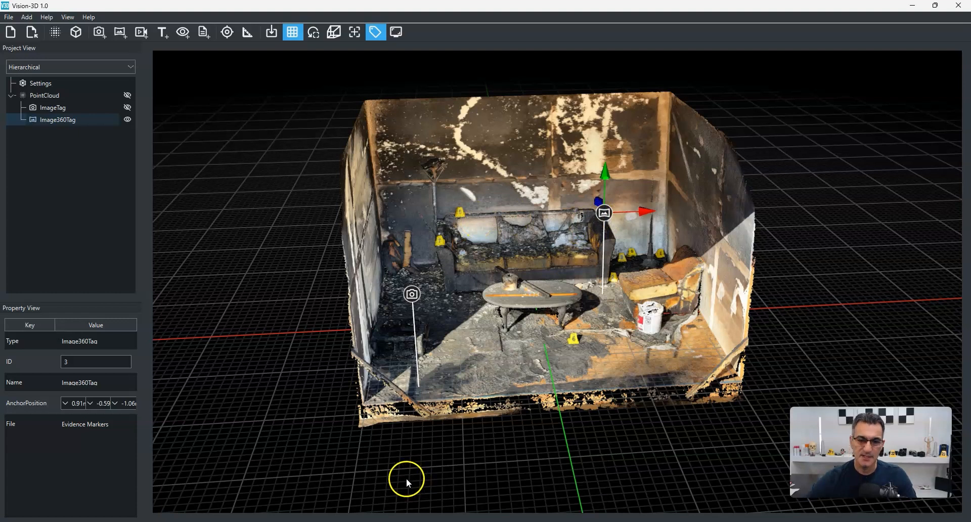
- View the image tag's photograph, trying zoom and 90° rotation counterclockwise and back, and close the viewer
{"action": "double_click", "coordinate": [411, 296]}
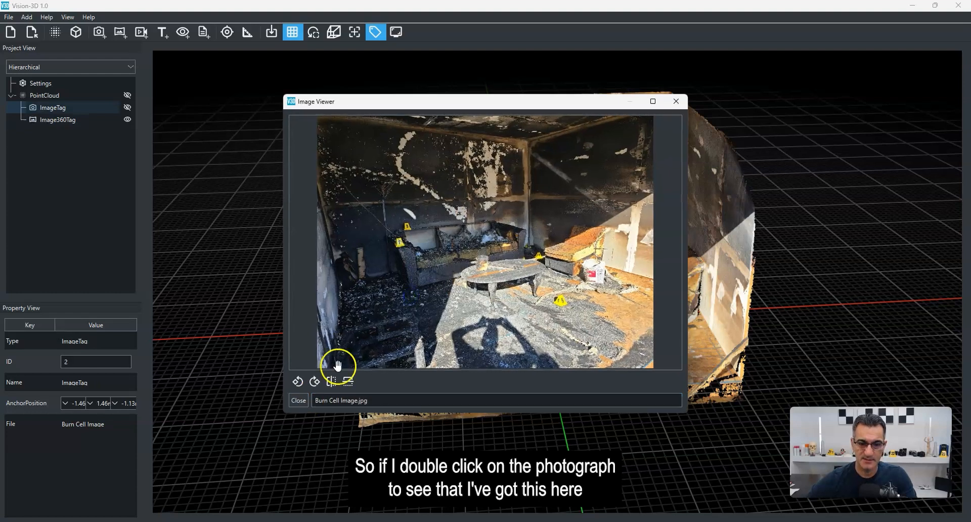
{"action": "scroll", "coordinate": [483, 273], "scroll_direction": "up", "scroll_amount": 4}
{"action": "scroll", "coordinate": [483, 268], "scroll_direction": "down", "scroll_amount": 2}
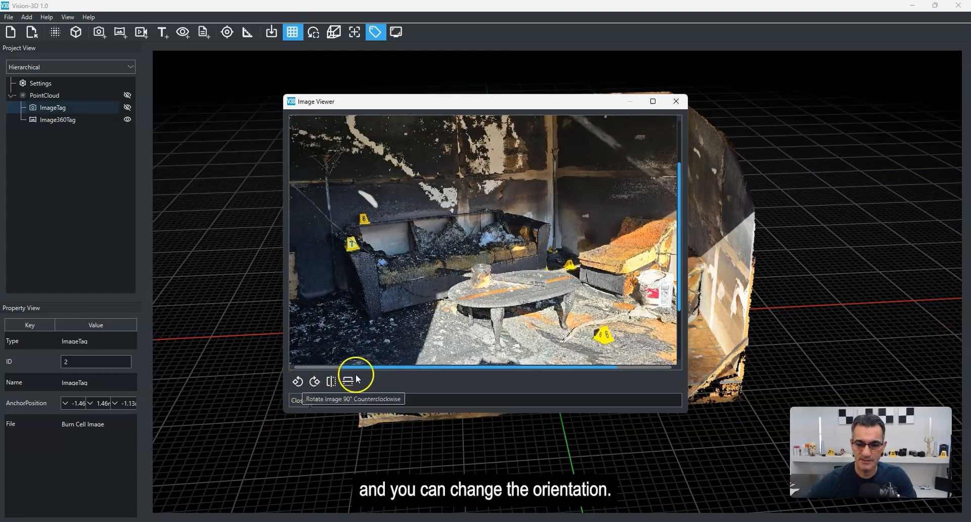
{"action": "left_click", "coordinate": [298, 382]}
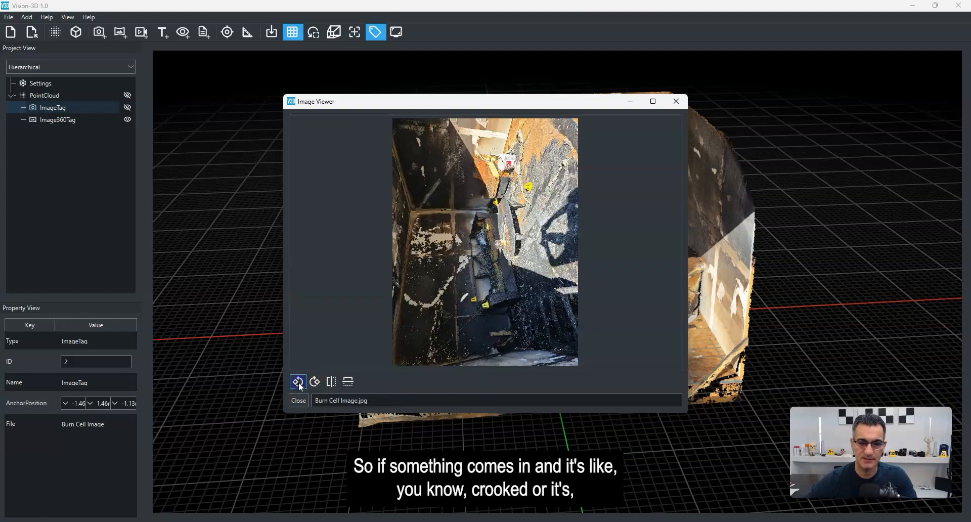
{"action": "left_click", "coordinate": [315, 383]}
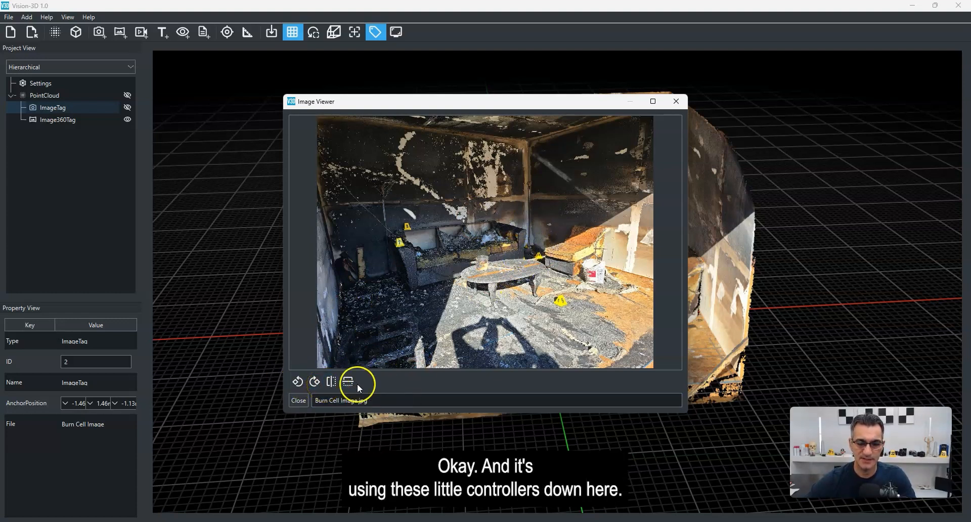
{"action": "left_click", "coordinate": [678, 97]}
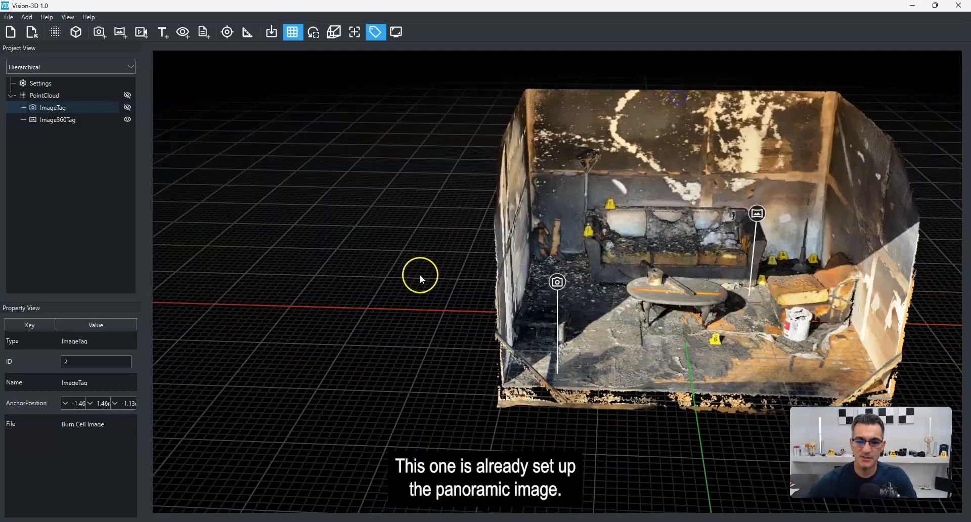
- View the 360 image tag's panorama, look around and zoom in on the evidence cones, move the viewer window up, and close it
{"action": "right_click_drag", "start_coordinate": [720, 260], "coordinate": [547, 275]}
{"action": "scroll", "coordinate": [596, 245], "scroll_direction": "up", "scroll_amount": 3}
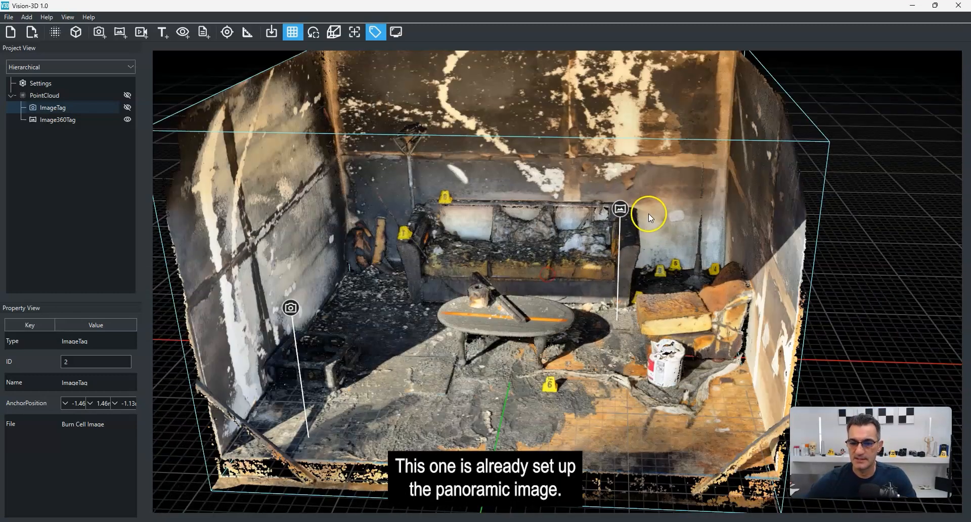
{"action": "left_click", "coordinate": [621, 209]}
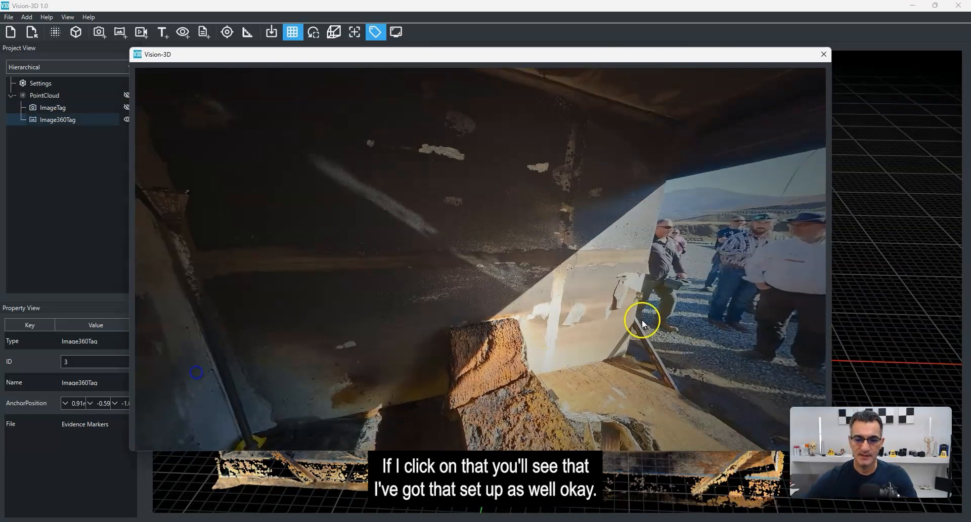
{"action": "left_click_drag", "start_coordinate": [642, 324], "coordinate": [636, 343]}
{"action": "scroll", "coordinate": [551, 347], "scroll_direction": "up", "scroll_amount": 5}
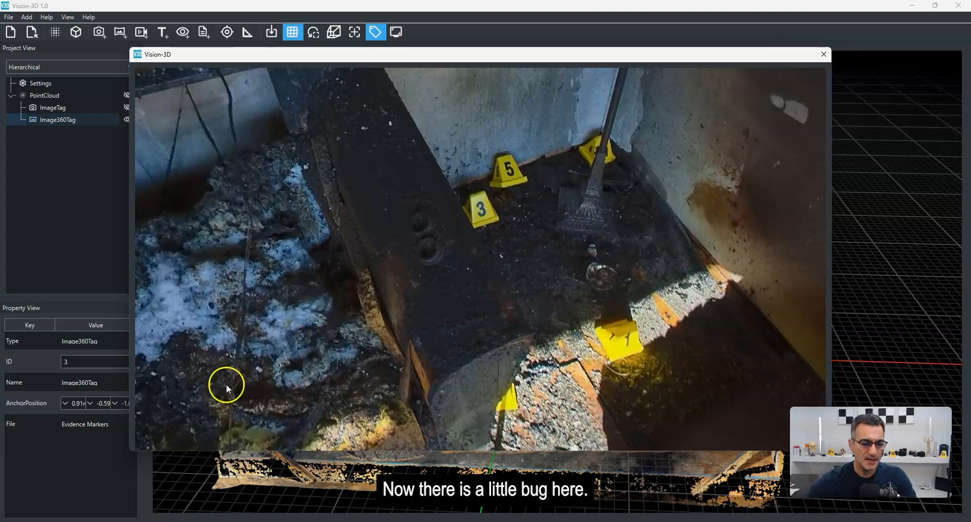
{"action": "left_click", "coordinate": [745, 51]}
{"action": "left_click_drag", "start_coordinate": [743, 50], "coordinate": [742, 10]}
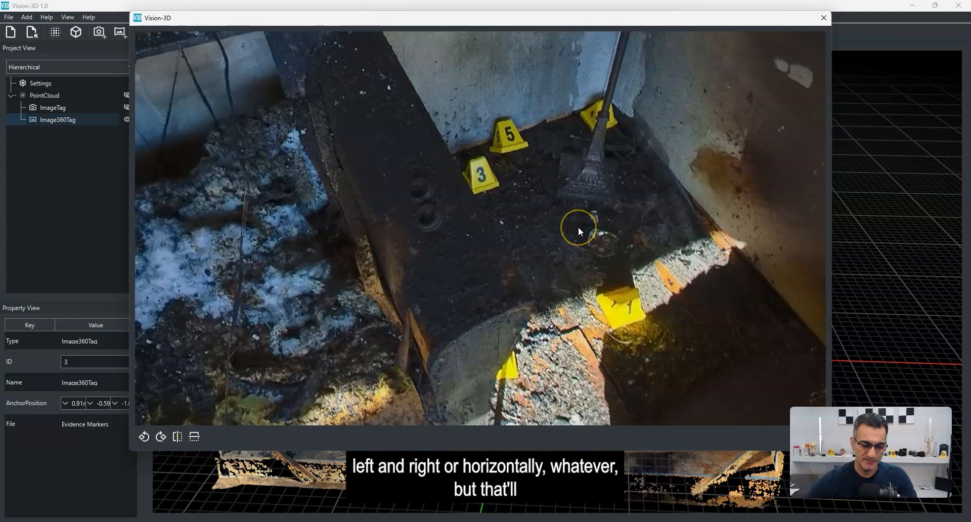
{"action": "left_click", "coordinate": [825, 18]}
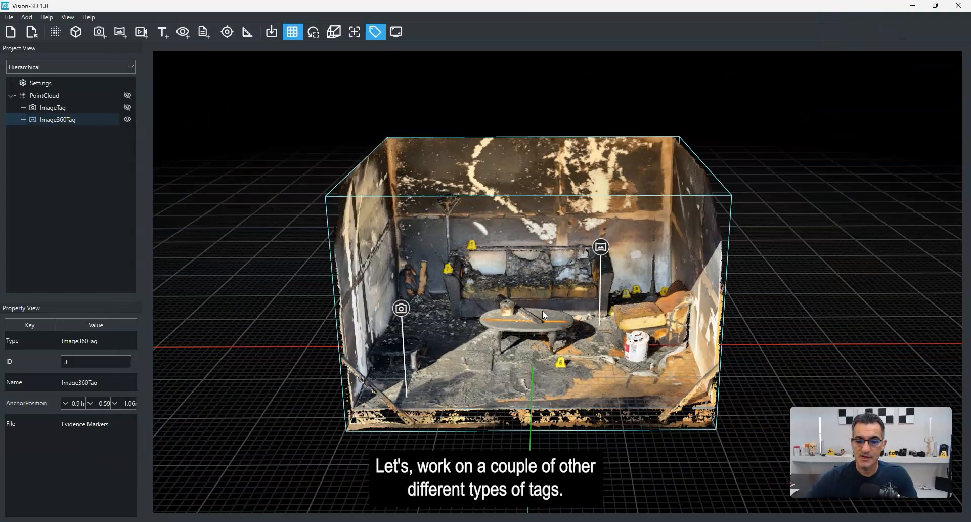
- Place a video tag on the front centre of the burn cell floor using Flashover.MOV and lift its marker to about table height
{"action": "left_click", "coordinate": [211, 225]}
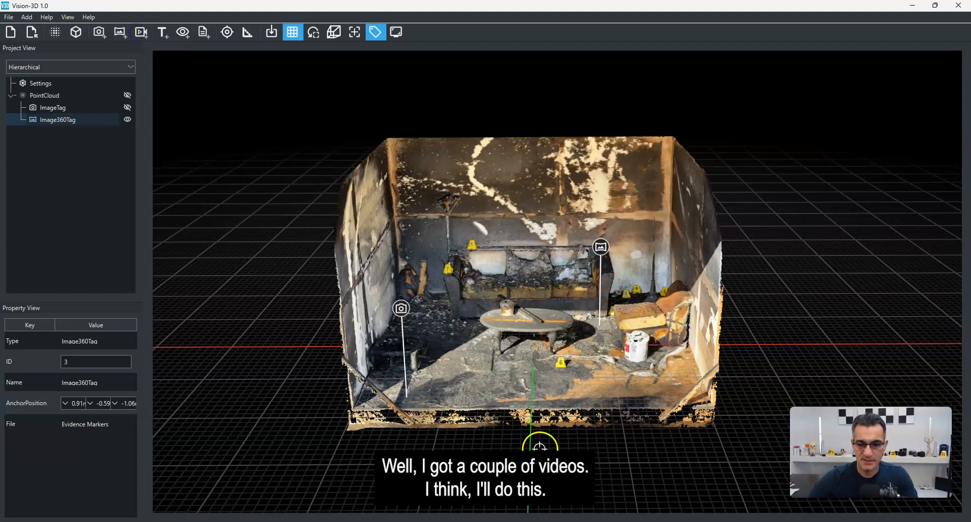
{"action": "left_click", "coordinate": [532, 405]}
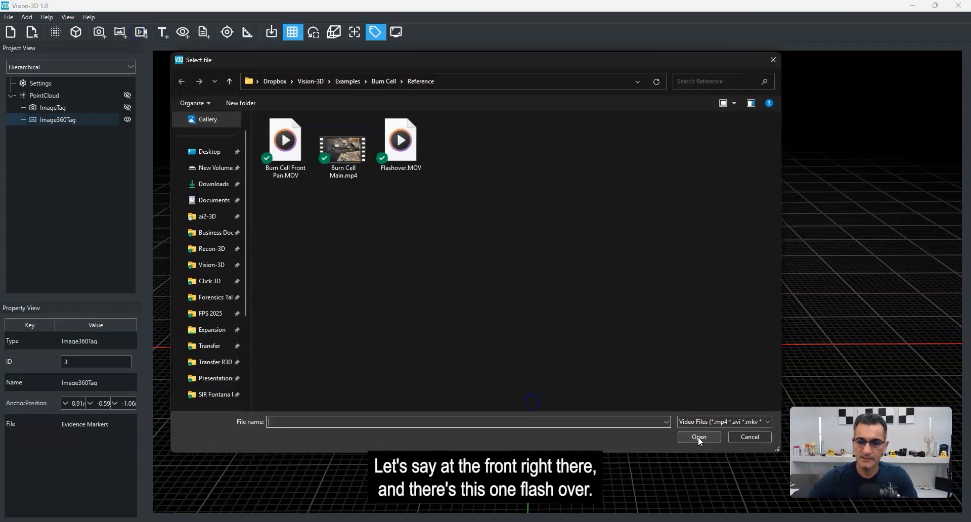
{"action": "left_click", "coordinate": [412, 151]}
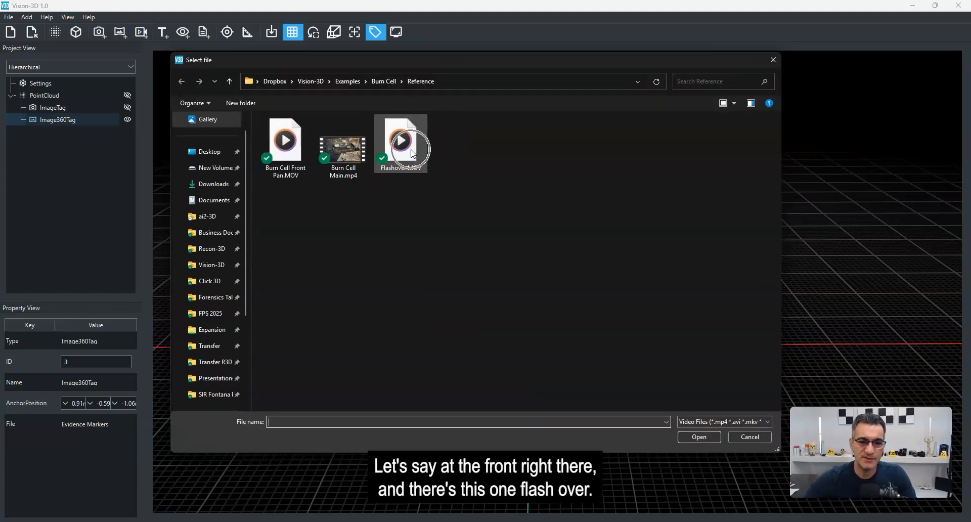
{"action": "double_click", "coordinate": [413, 152]}
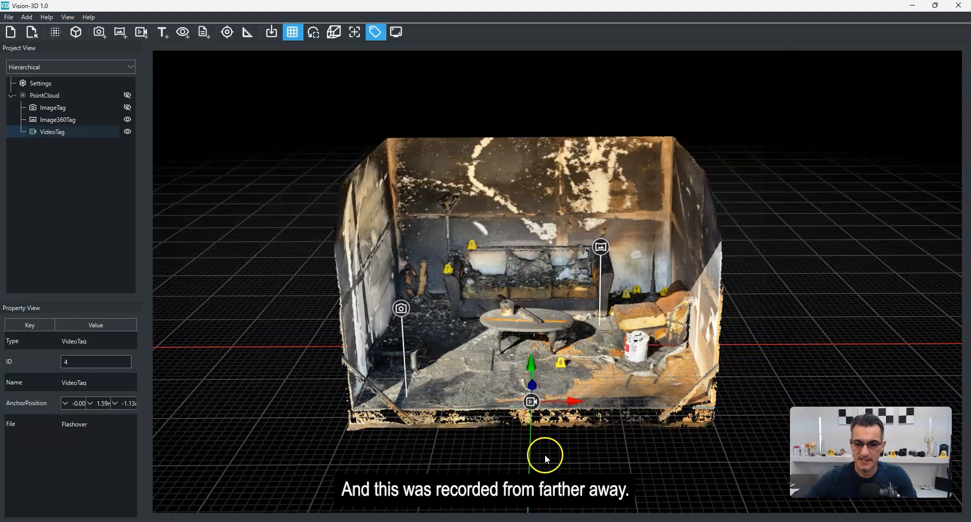
{"action": "left_click_drag", "start_coordinate": [545, 455], "coordinate": [482, 436]}
{"action": "left_click_drag", "start_coordinate": [480, 342], "coordinate": [479, 138]}
{"action": "left_click_drag", "start_coordinate": [418, 446], "coordinate": [481, 470]}
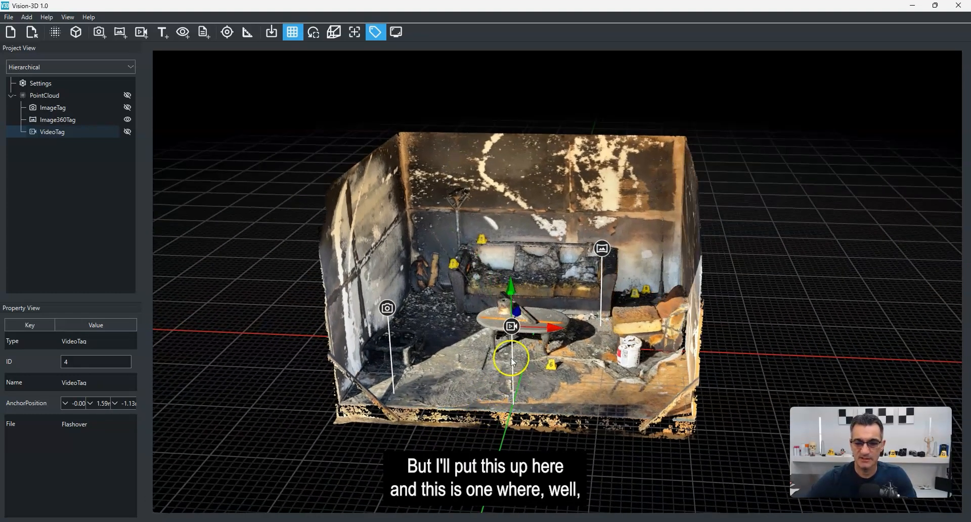
- Play the Flashover clip from the video tag in the scene and close the media player
{"action": "left_click", "coordinate": [514, 328]}
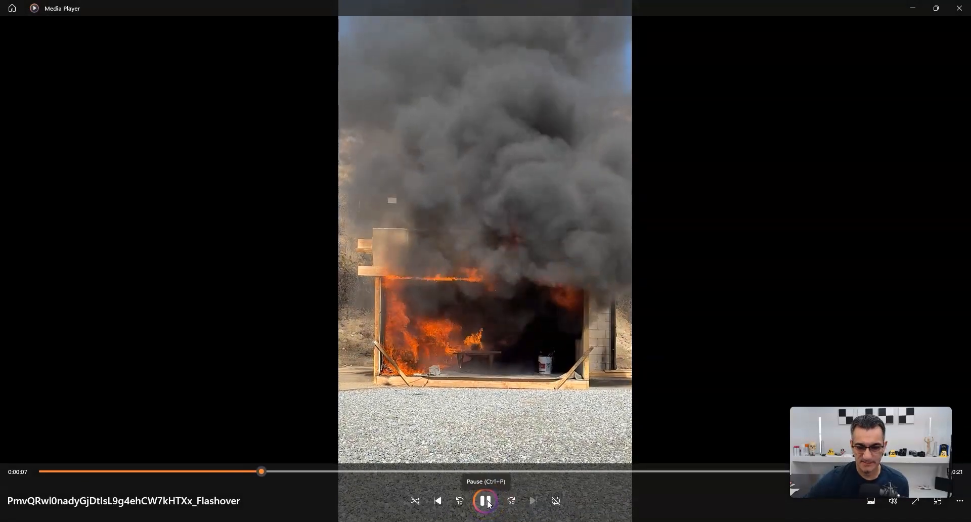
{"action": "left_click", "coordinate": [959, 8]}
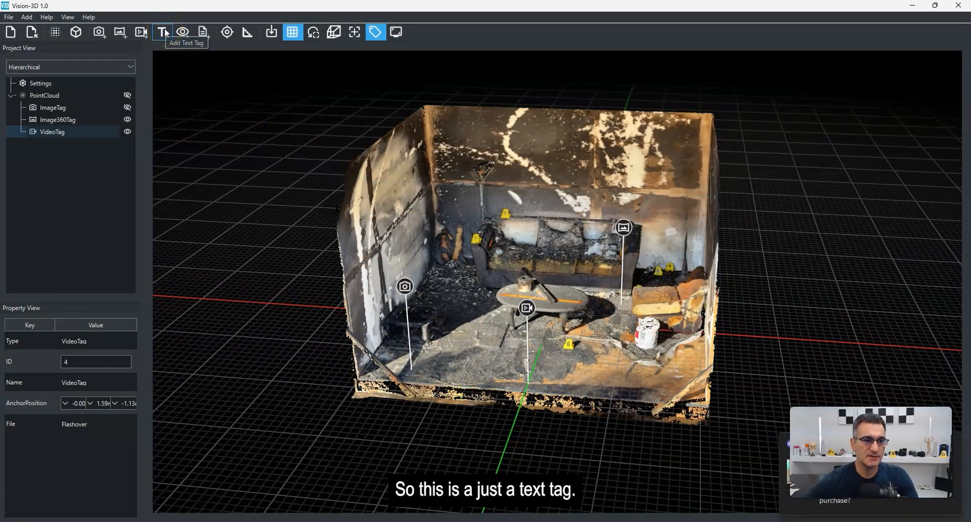
- Add a text tag at the top edge of the back wall reading "IAFSM Conference in Nov 2024" and "San Diego", and check its label
{"action": "left_click", "coordinate": [163, 32]}
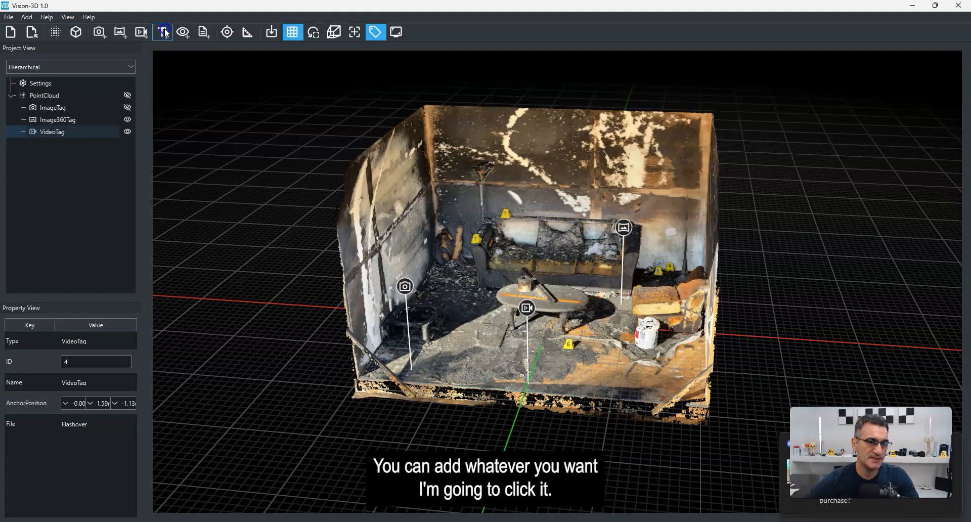
{"action": "left_click", "coordinate": [560, 114]}
{"action": "left_click", "coordinate": [462, 238]}
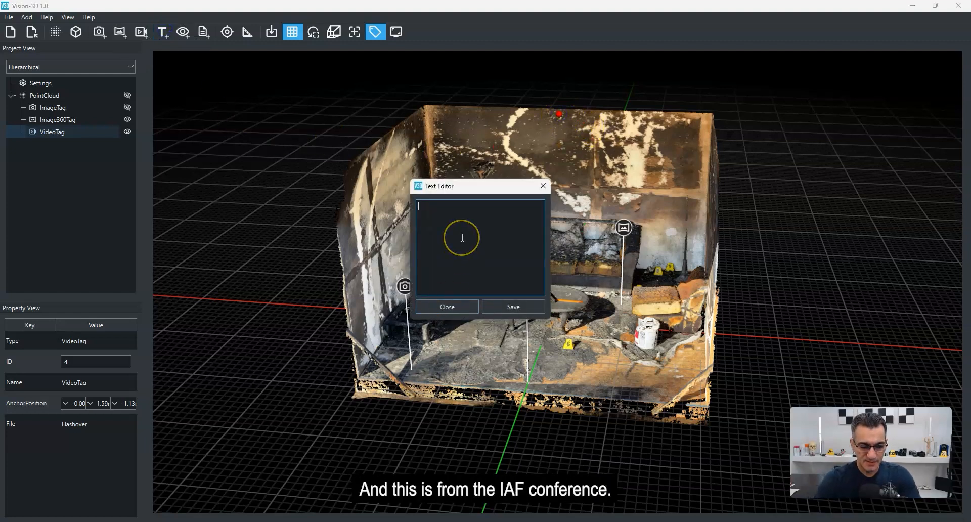
{"action": "type", "text": "IAFSM Conference in"}
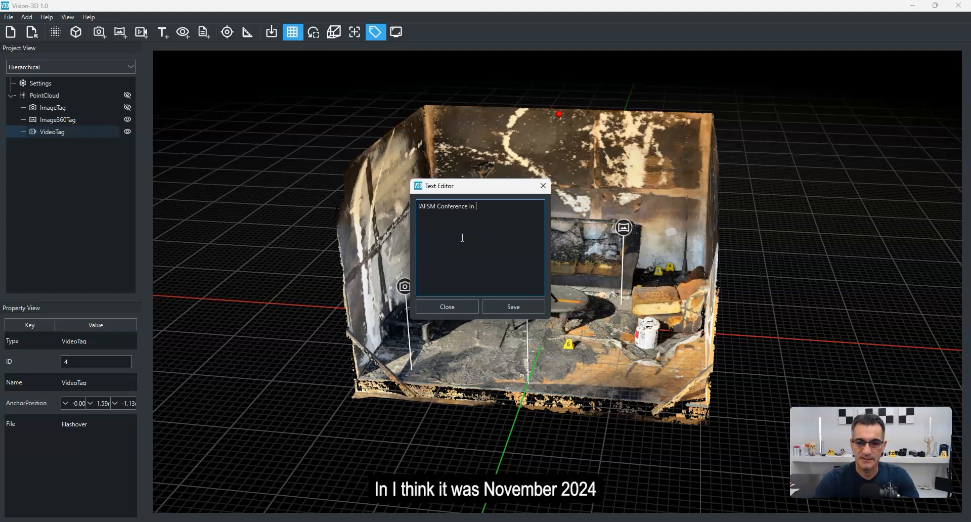
{"action": "type", "text": " Nov 2024"}
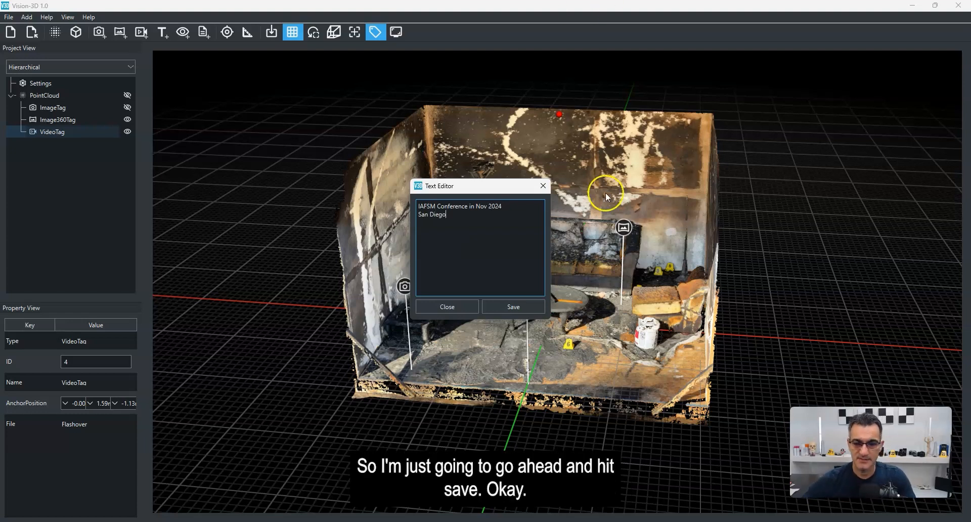
{"action": "left_click", "coordinate": [521, 306]}
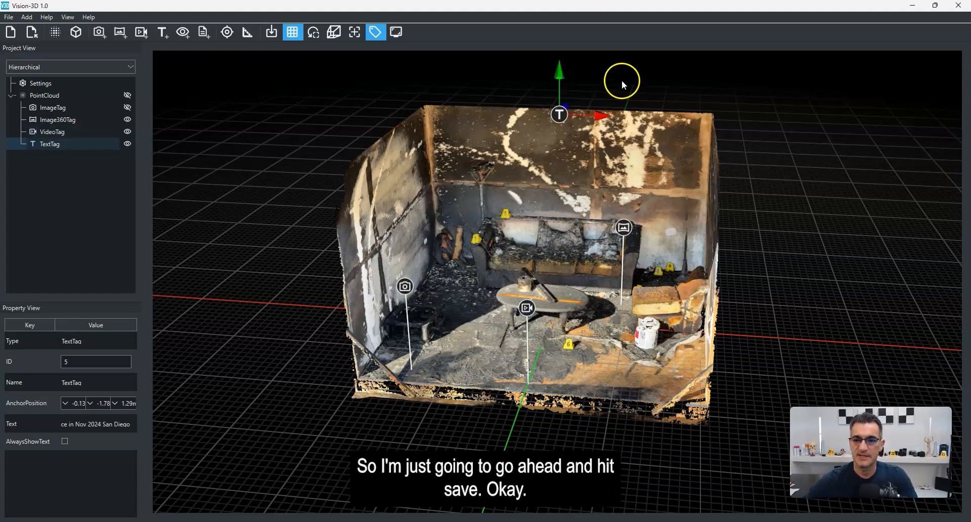
{"action": "mouse_move", "coordinate": [555, 120]}
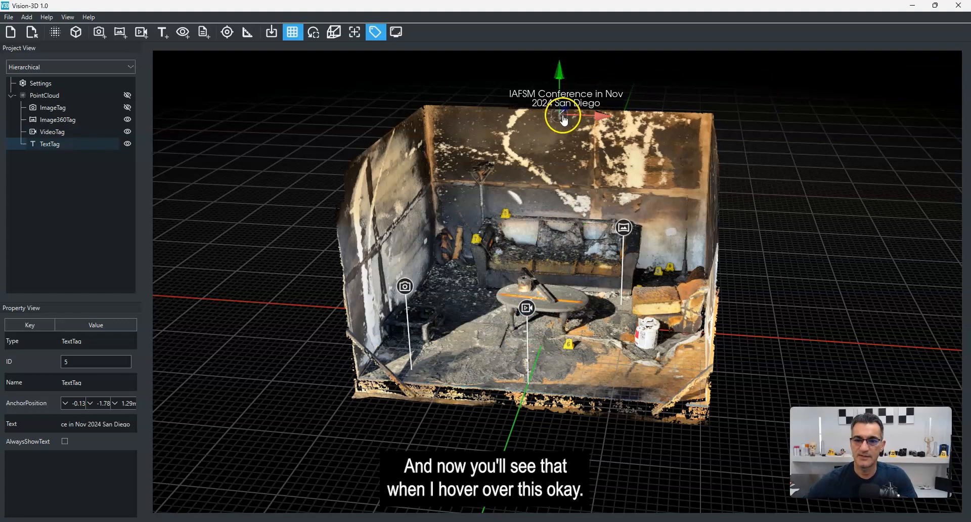
{"action": "left_click_drag", "start_coordinate": [560, 116], "coordinate": [860, 226]}
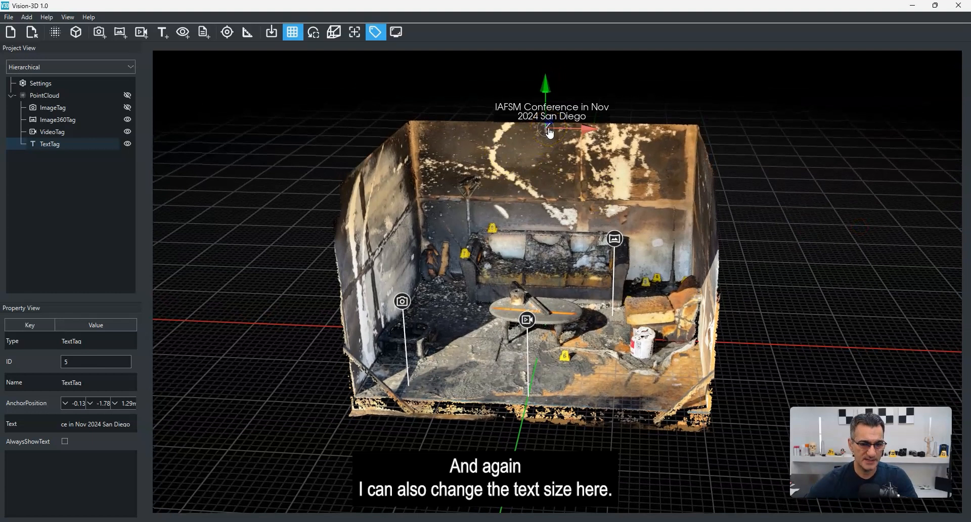
- Set the text font size to 14 in the project settings and check the text tag's label in the scene
{"action": "left_click", "coordinate": [62, 85]}
{"action": "left_click", "coordinate": [42, 98]}
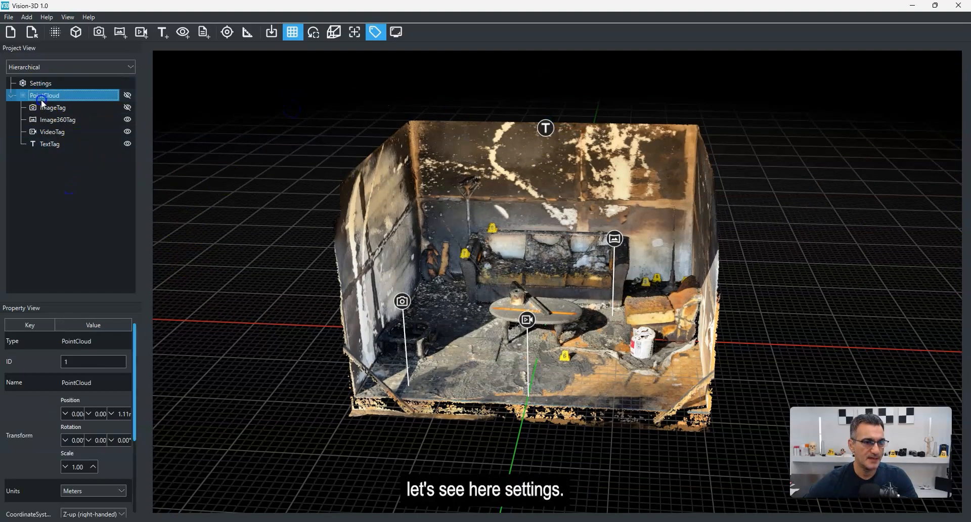
{"action": "left_click", "coordinate": [42, 83]}
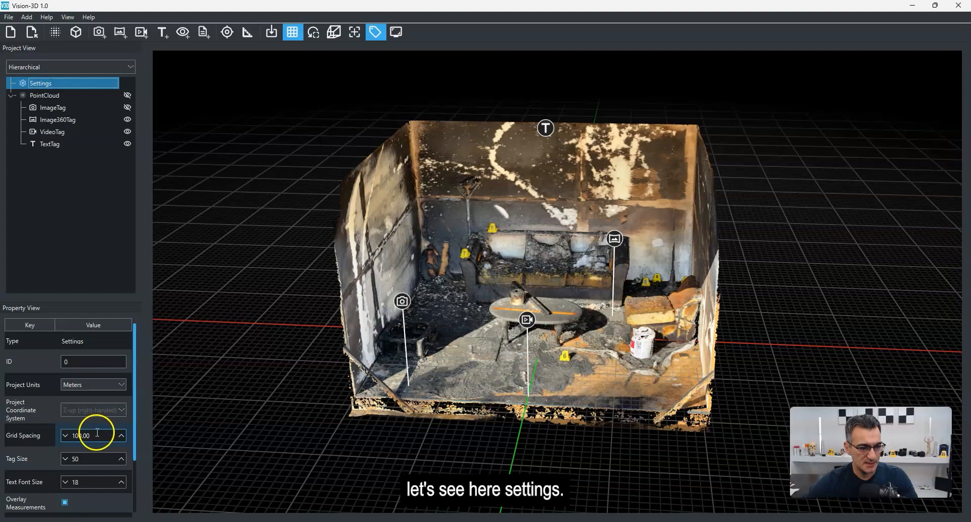
{"action": "left_click", "coordinate": [91, 481]}
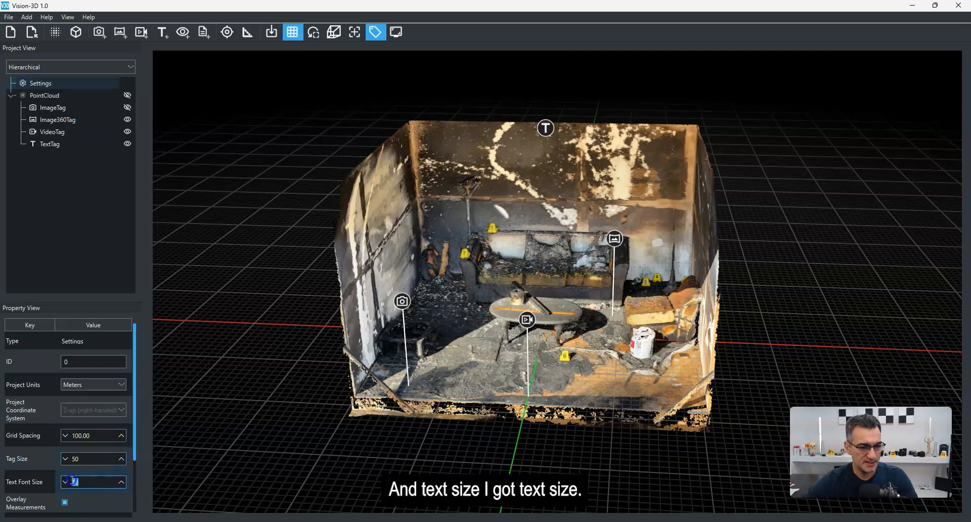
{"action": "left_click", "coordinate": [288, 123]}
{"action": "mouse_move", "coordinate": [544, 132]}
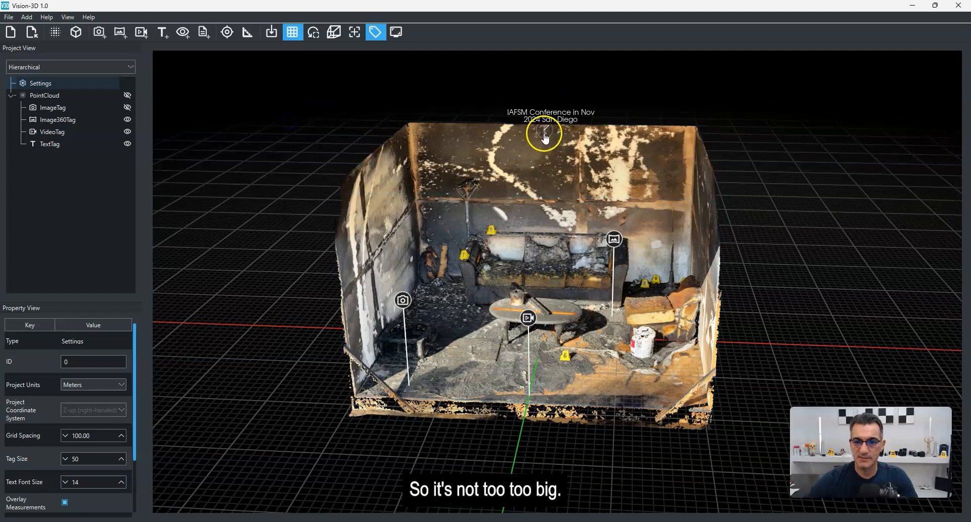
{"action": "left_click_drag", "start_coordinate": [872, 284], "coordinate": [821, 291]}
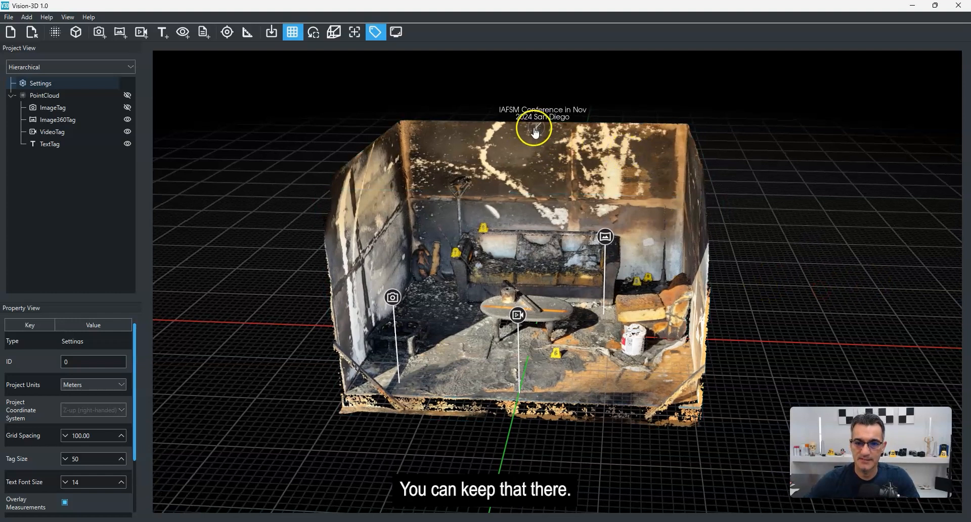
{"action": "left_click_drag", "start_coordinate": [764, 237], "coordinate": [785, 232]}
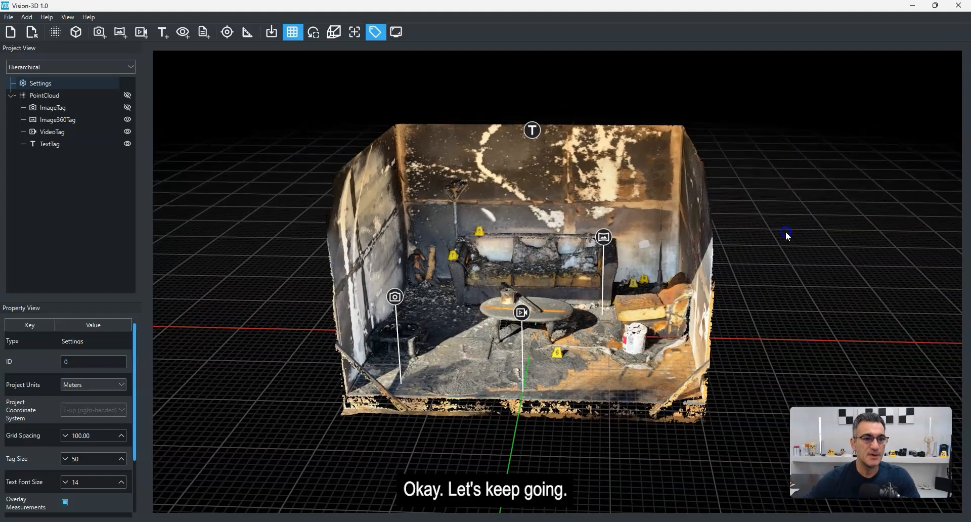
- Frame evidence cones 1 to 5 in the back corner beside the sofa and save this camera position as a view point tag
{"action": "left_click", "coordinate": [188, 38]}
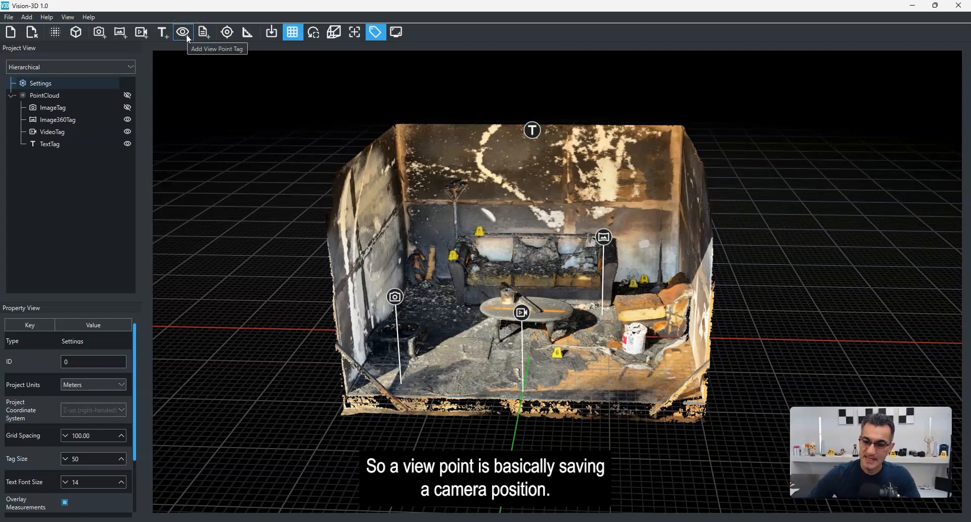
{"action": "left_click_drag", "start_coordinate": [578, 414], "coordinate": [636, 418]}
{"action": "scroll", "coordinate": [658, 177], "scroll_direction": "up", "scroll_amount": 6}
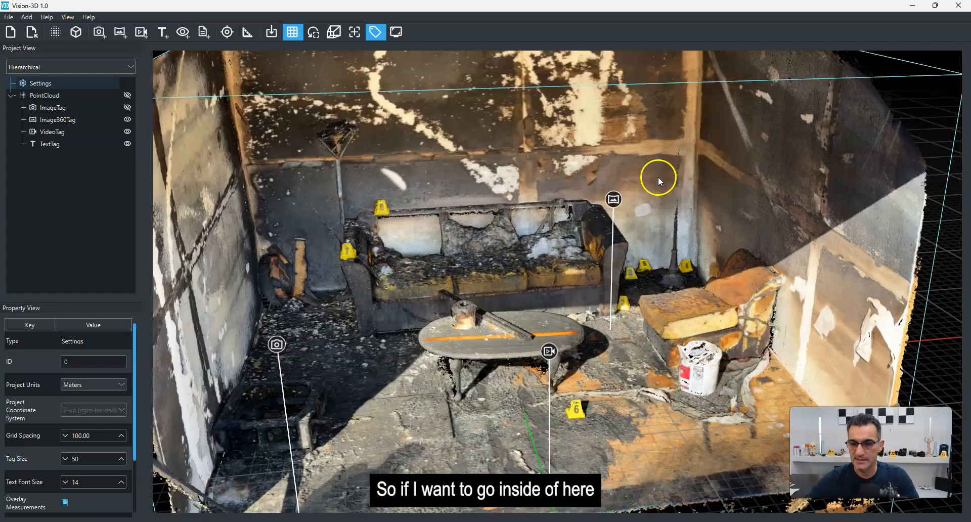
{"action": "right_click_drag", "start_coordinate": [714, 269], "coordinate": [627, 277]}
{"action": "scroll", "coordinate": [627, 277], "scroll_direction": "up", "scroll_amount": 3}
{"action": "left_click_drag", "start_coordinate": [704, 228], "coordinate": [647, 290]}
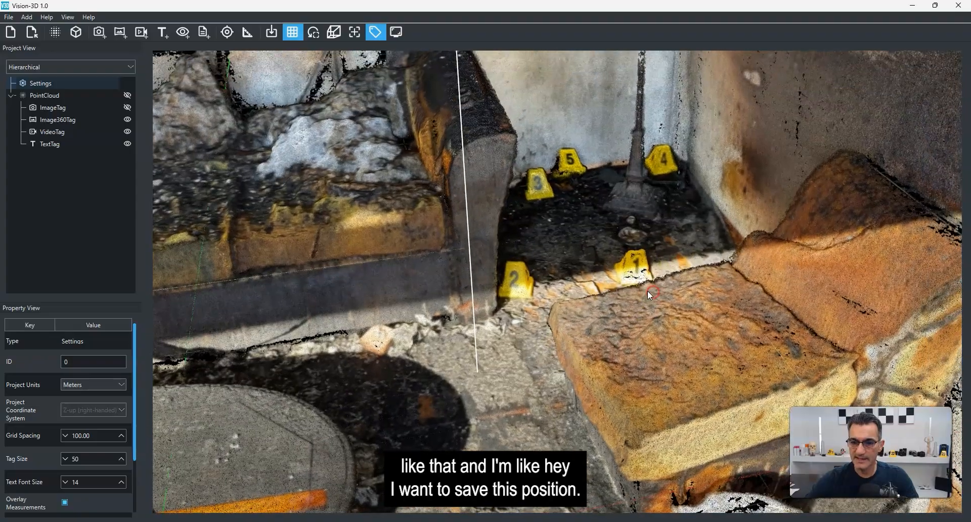
{"action": "scroll", "coordinate": [614, 235], "scroll_direction": "up", "scroll_amount": 2}
{"action": "left_click_drag", "start_coordinate": [615, 238], "coordinate": [623, 318]}
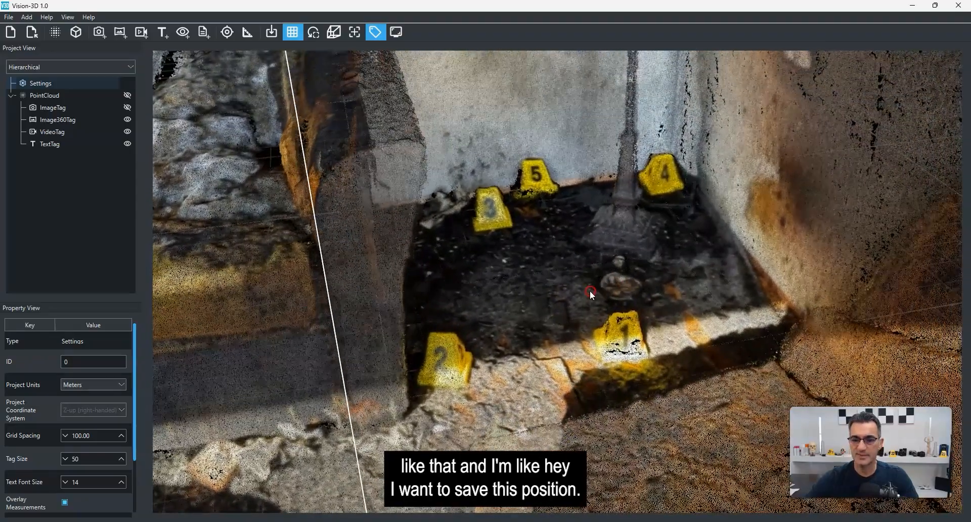
{"action": "left_click_drag", "start_coordinate": [590, 290], "coordinate": [597, 309]}
{"action": "scroll", "coordinate": [598, 303], "scroll_direction": "down", "scroll_amount": 2}
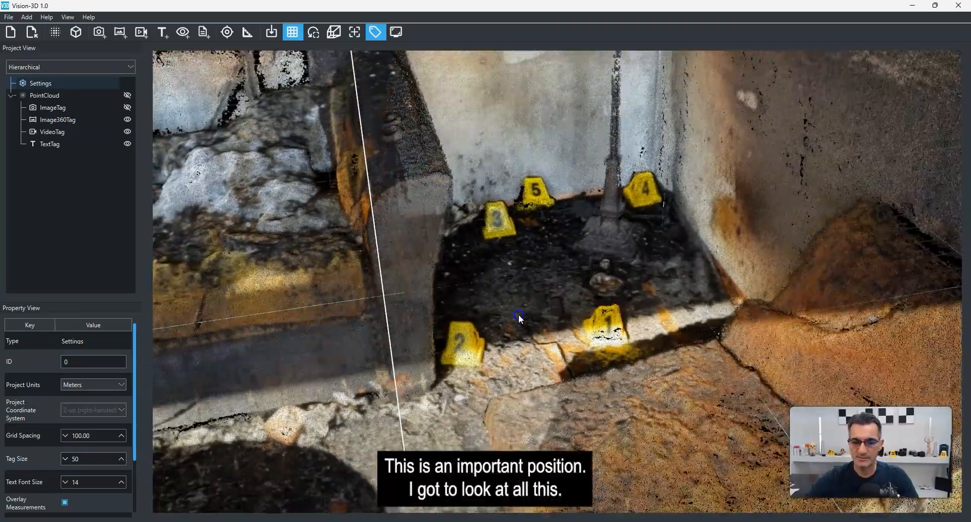
{"action": "right_click_drag", "start_coordinate": [518, 315], "coordinate": [520, 342]}
{"action": "left_click_drag", "start_coordinate": [608, 163], "coordinate": [587, 282]}
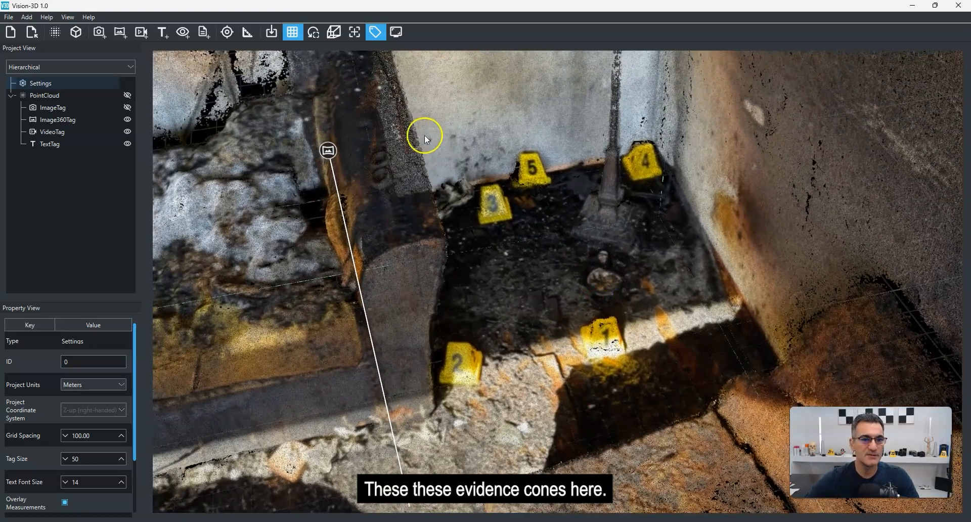
{"action": "left_click", "coordinate": [183, 33]}
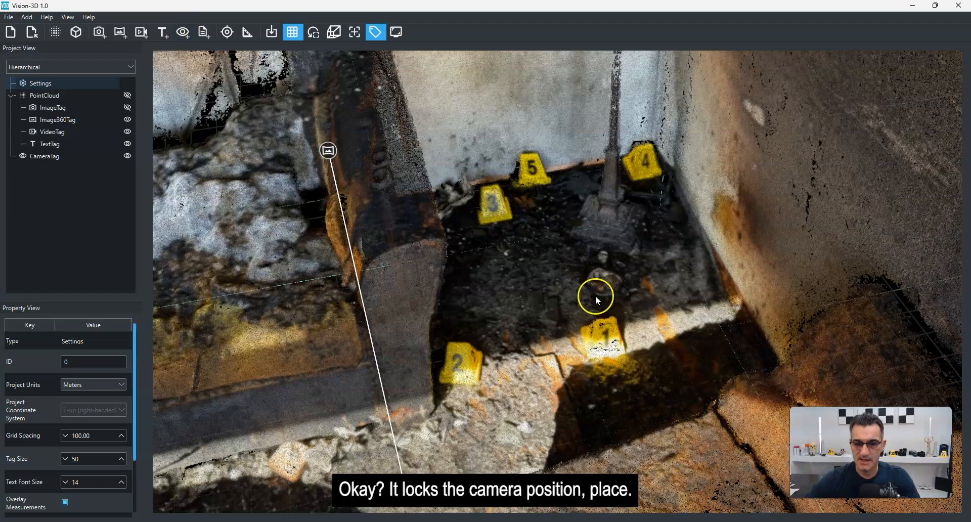
- Move the camera well away from the burn cell and fly back to the saved position through the view point tag
{"action": "scroll", "coordinate": [596, 296], "scroll_direction": "down", "scroll_amount": 6}
{"action": "left_click_drag", "start_coordinate": [575, 362], "coordinate": [587, 345]}
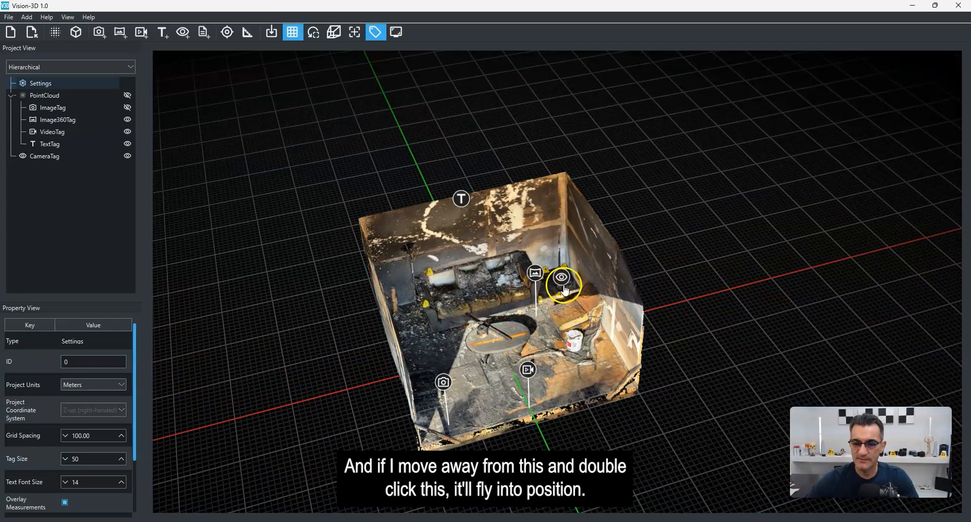
{"action": "double_click", "coordinate": [565, 281]}
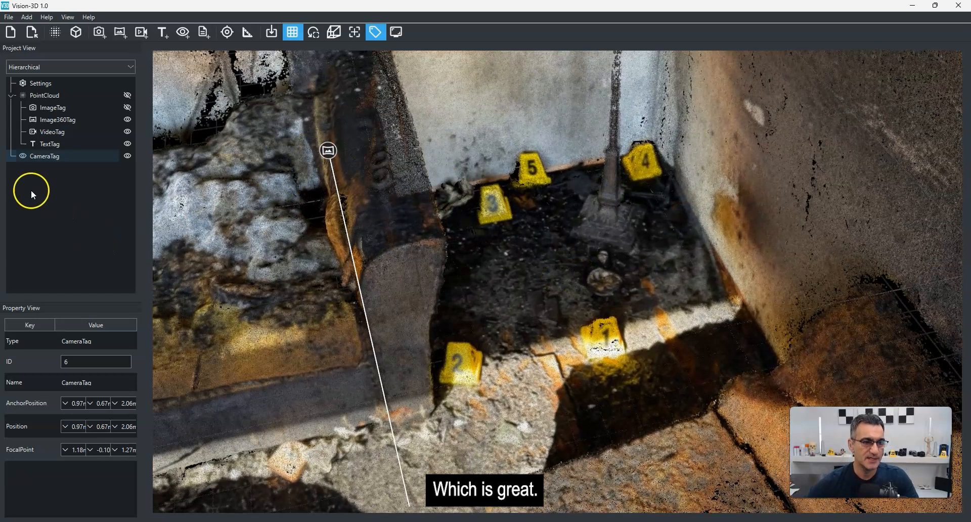
- Rename the view point tag in the project tree as "Evidence Cones View"
{"action": "left_click", "coordinate": [39, 156]}
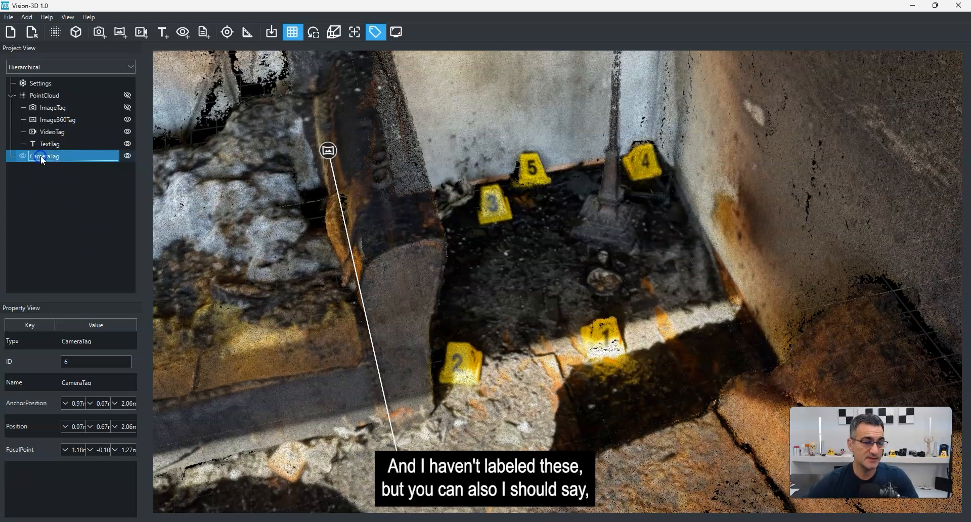
{"action": "right_click", "coordinate": [40, 156]}
{"action": "left_click", "coordinate": [47, 157]}
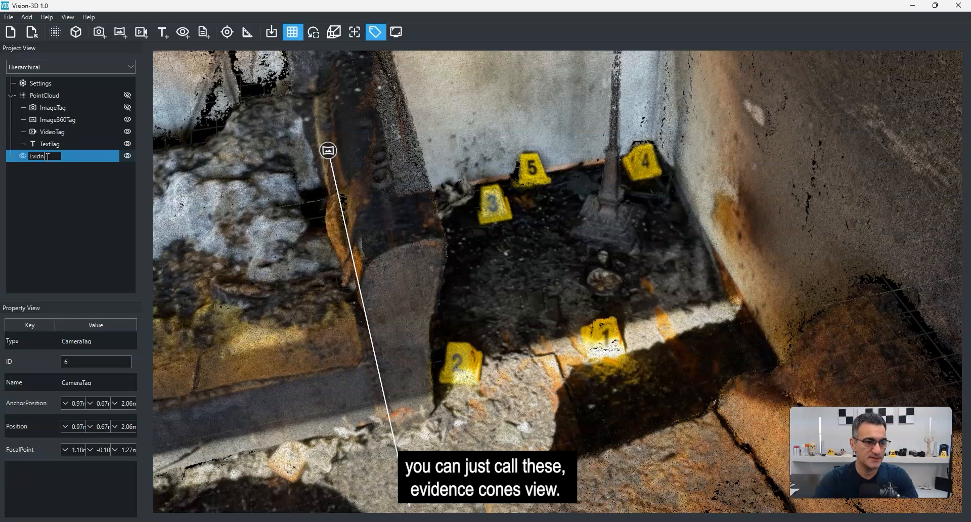
{"action": "type", "text": "Evidnec Cones View"}
{"action": "key", "text": "Return"}
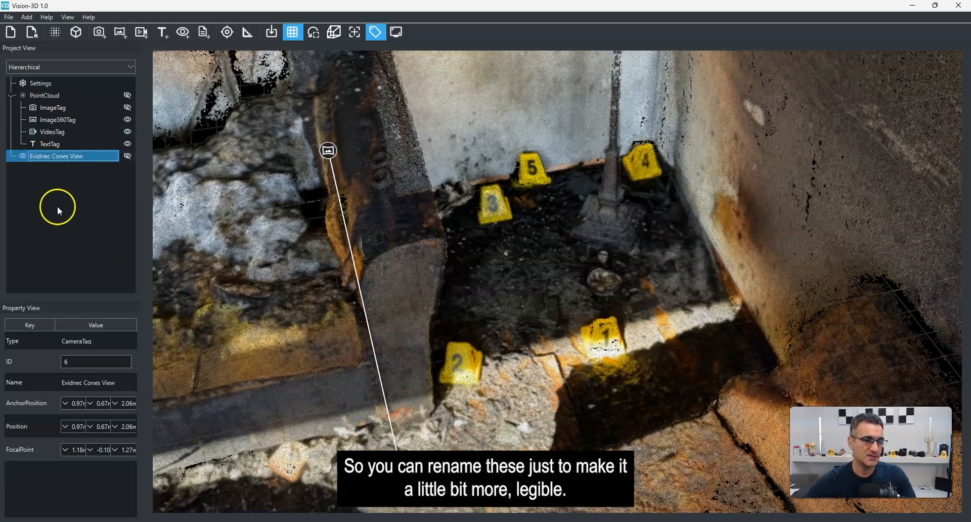
{"action": "left_click", "coordinate": [39, 156]}
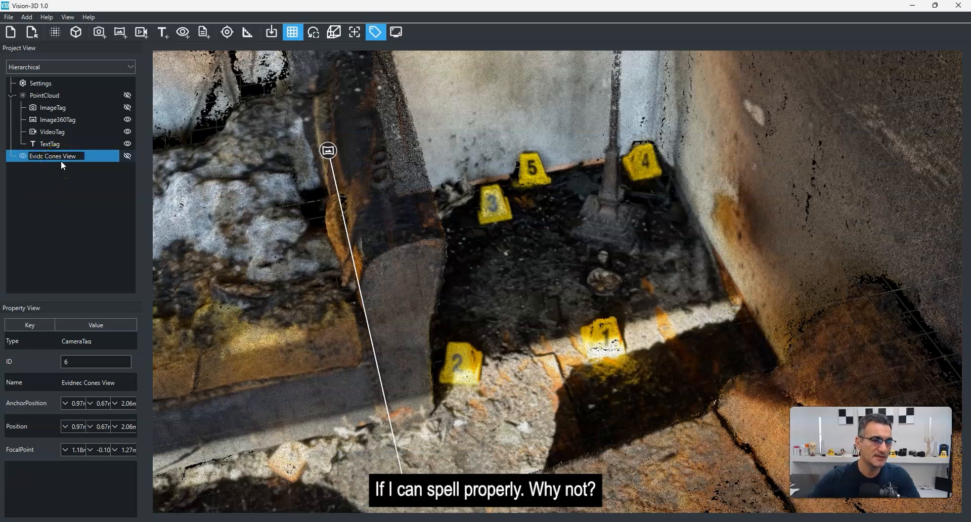
{"action": "type", "text": "ce"}
{"action": "key", "text": "Return"}
- Add a document tag near the left end of the back wall's top edge and link it to Monday Schedule.pdf
{"action": "left_click", "coordinate": [597, 157]}
{"action": "scroll", "coordinate": [597, 158], "scroll_direction": "down", "scroll_amount": 7}
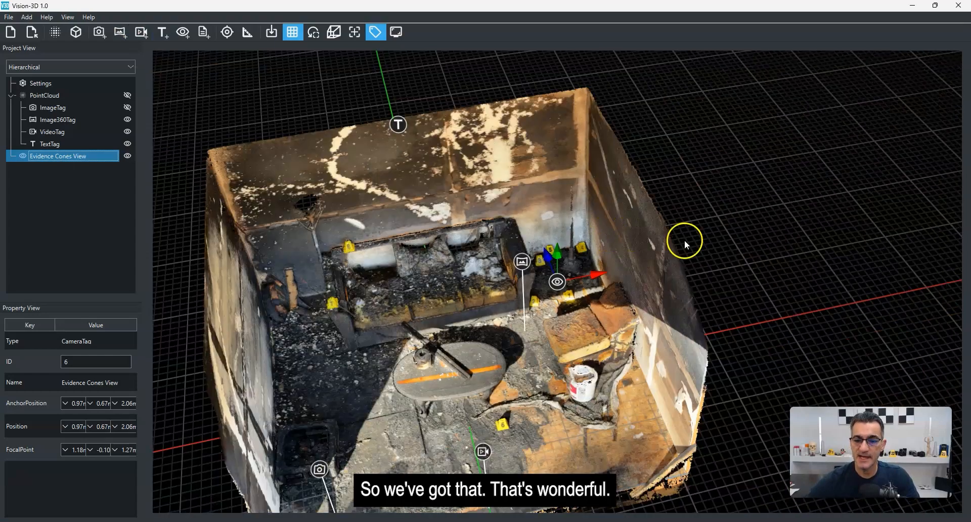
{"action": "left_click", "coordinate": [806, 271]}
{"action": "left_click_drag", "start_coordinate": [503, 340], "coordinate": [455, 256]}
{"action": "scroll", "coordinate": [455, 256], "scroll_direction": "down", "scroll_amount": 5}
{"action": "scroll", "coordinate": [441, 273], "scroll_direction": "up", "scroll_amount": 5}
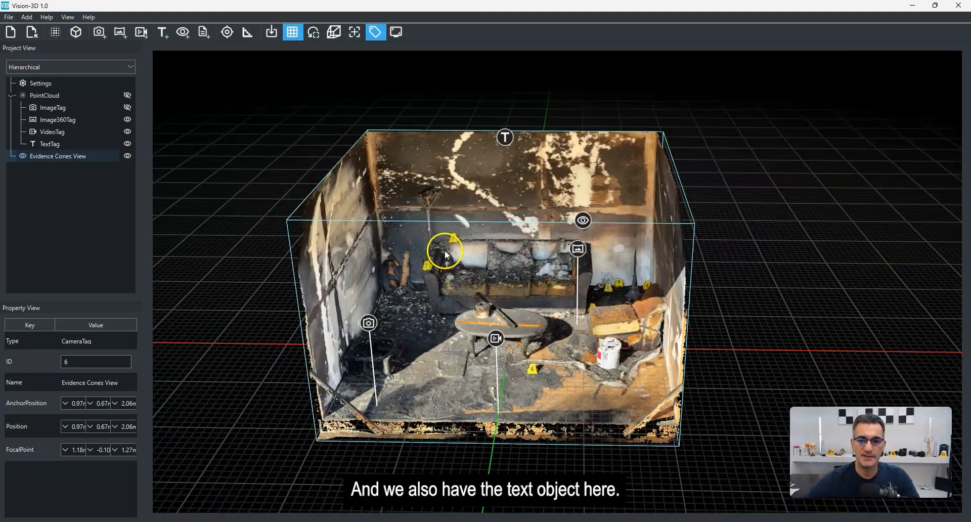
{"action": "left_click", "coordinate": [204, 33]}
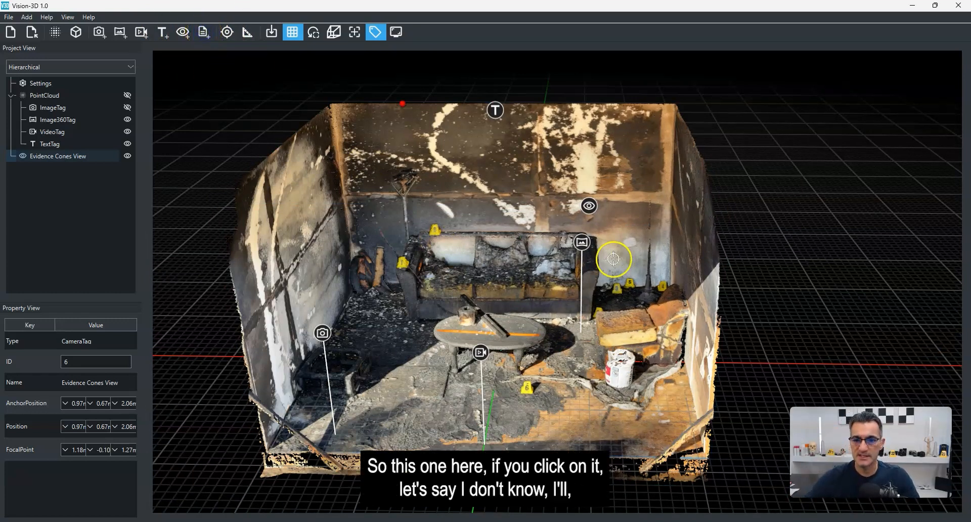
{"action": "left_click", "coordinate": [365, 114]}
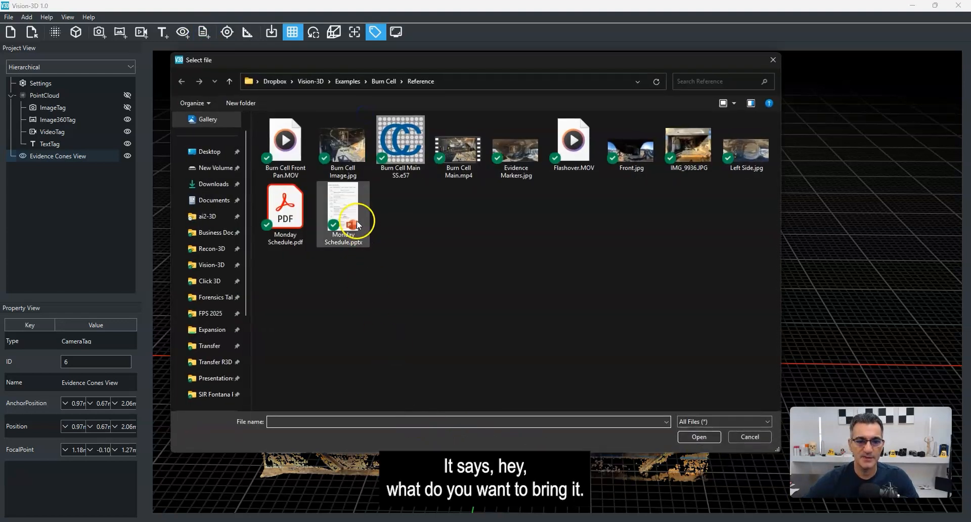
{"action": "left_click", "coordinate": [345, 212]}
{"action": "left_click", "coordinate": [296, 213]}
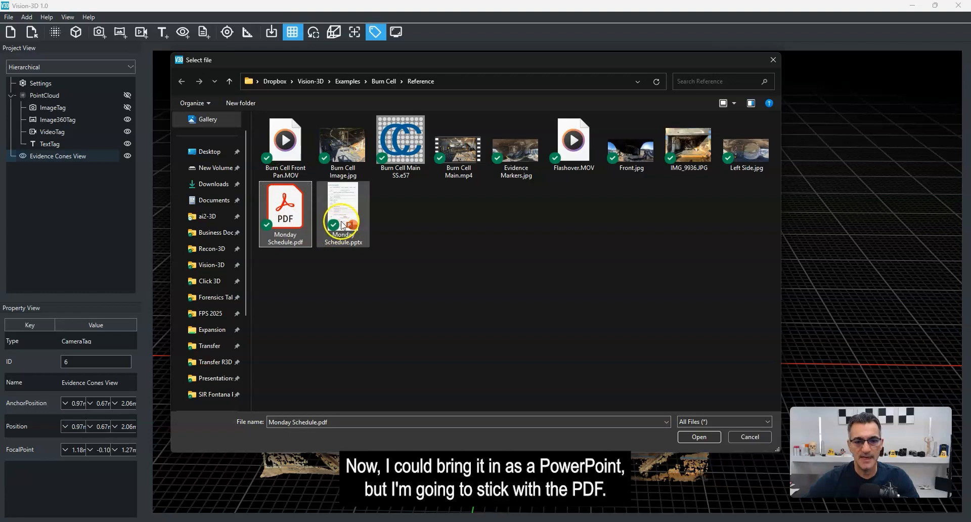
{"action": "double_click", "coordinate": [284, 213]}
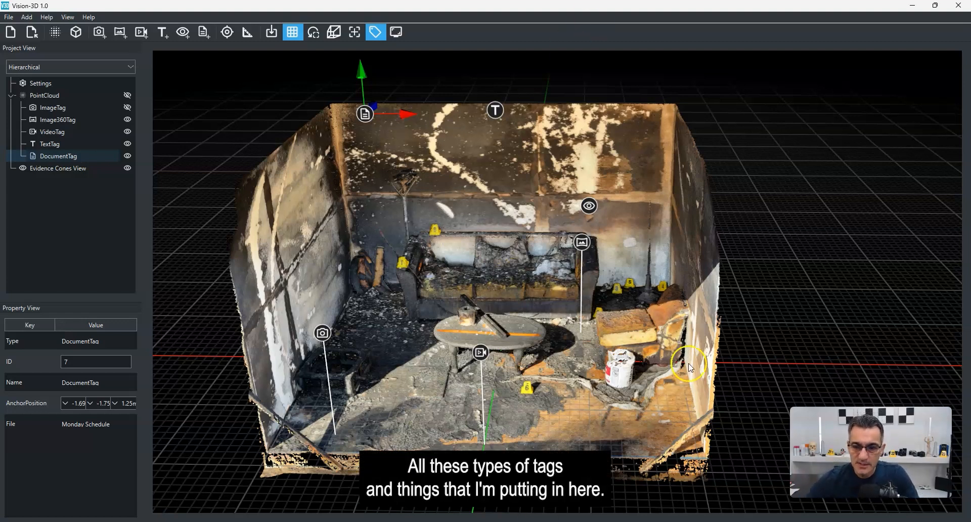
- Open the linked schedule PDF through its document tag in the scene, review it and close the PDF viewer
{"action": "left_click", "coordinate": [452, 279]}
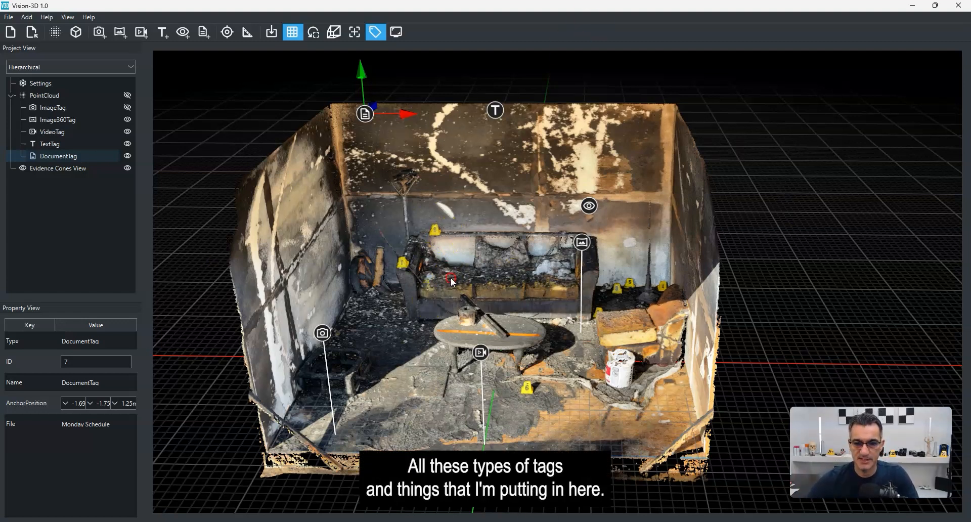
{"action": "middle_click_drag", "start_coordinate": [451, 279], "coordinate": [459, 266]}
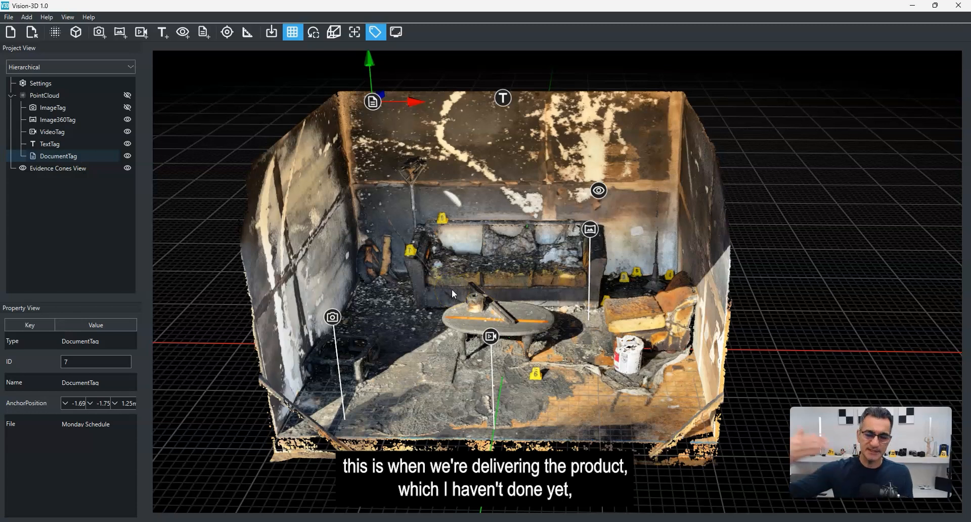
{"action": "middle_click_drag", "start_coordinate": [489, 284], "coordinate": [499, 278]}
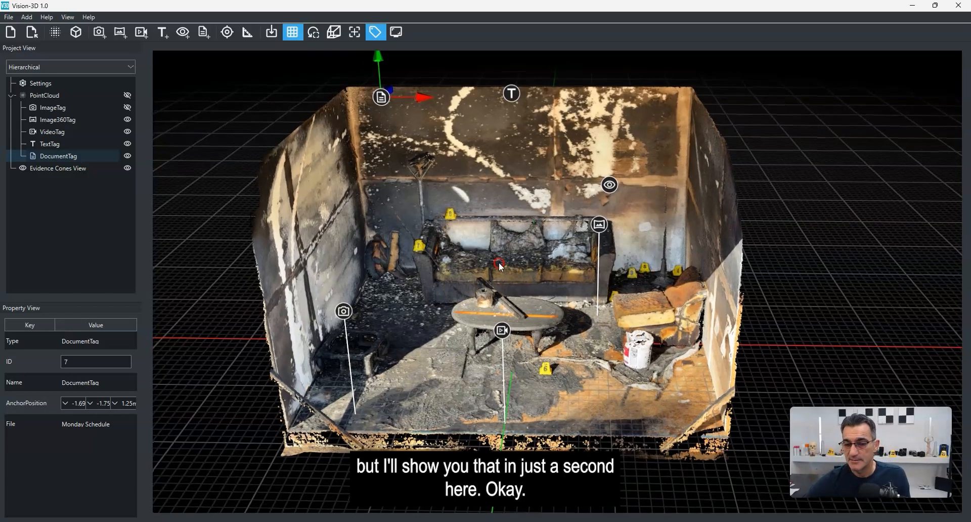
{"action": "left_click_drag", "start_coordinate": [467, 220], "coordinate": [487, 217]}
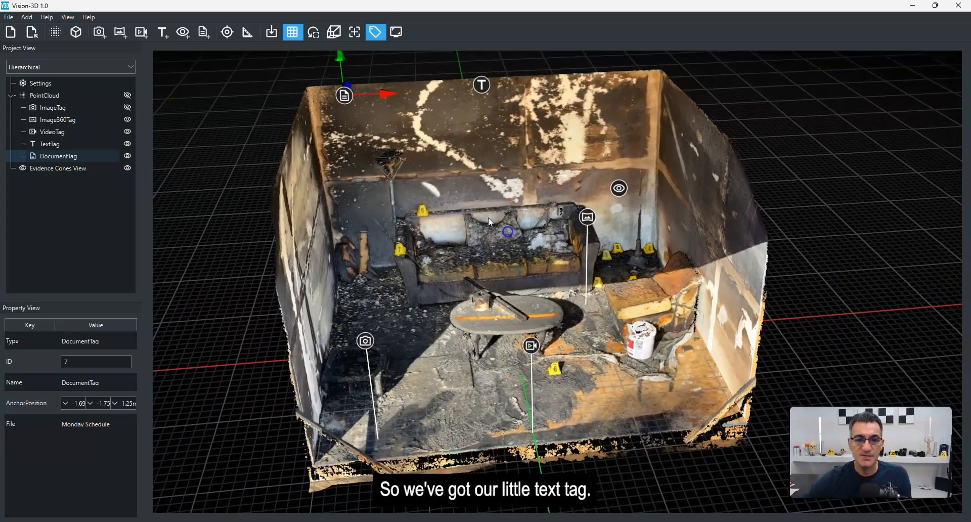
{"action": "double_click", "coordinate": [350, 98]}
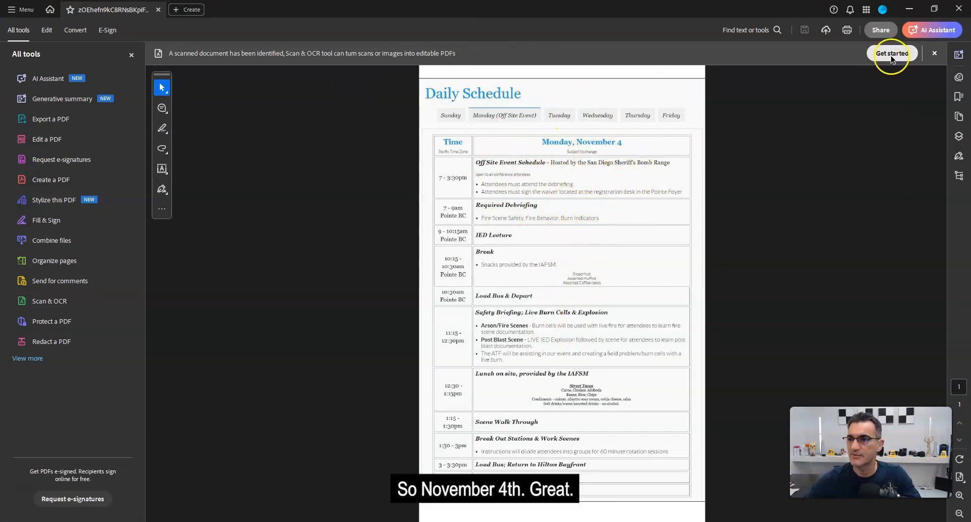
{"action": "left_click", "coordinate": [958, 8]}
- Place a point coordinate on the yellow evidence cone at the sofa's back left corner and check its coordinate label
{"action": "middle_click_drag", "start_coordinate": [652, 326], "coordinate": [557, 245]}
{"action": "scroll", "coordinate": [556, 273], "scroll_direction": "up", "scroll_amount": 3}
{"action": "middle_click_drag", "start_coordinate": [521, 340], "coordinate": [537, 301]}
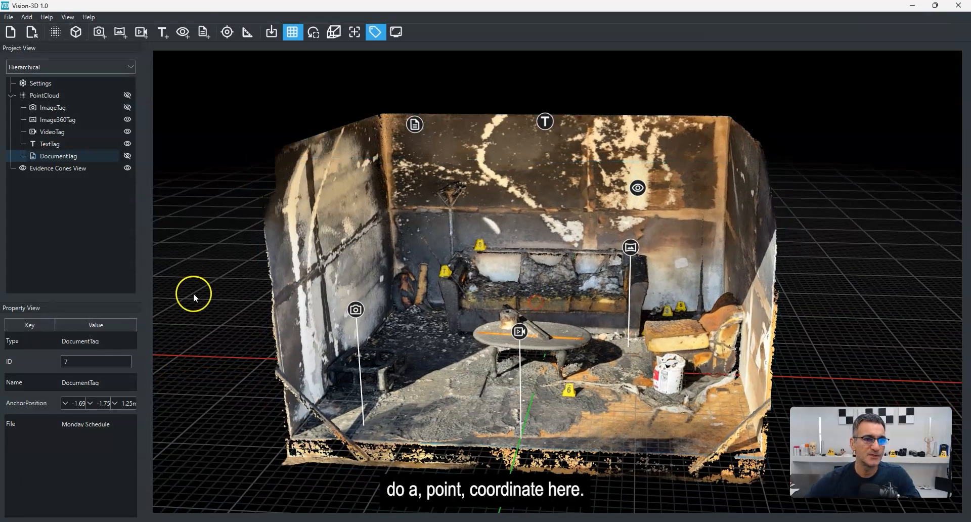
{"action": "left_click", "coordinate": [226, 38]}
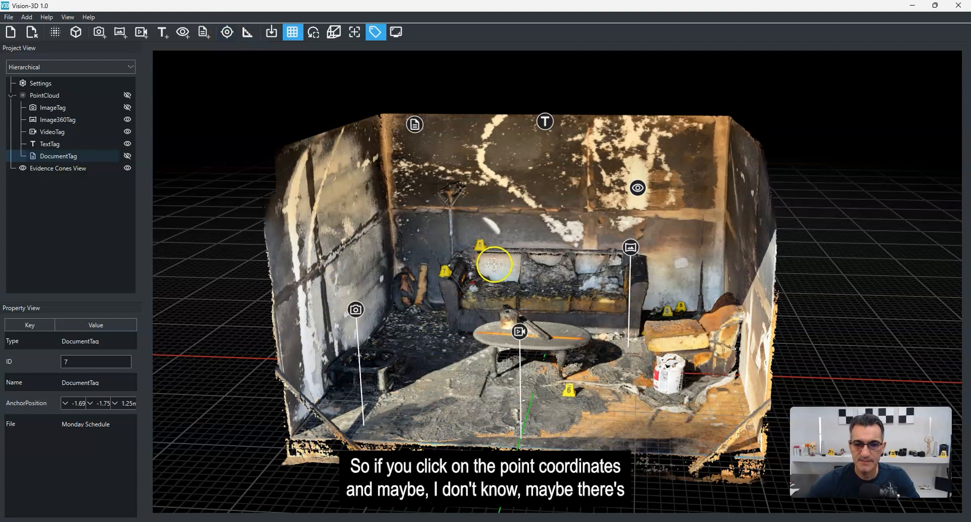
{"action": "scroll", "coordinate": [494, 264], "scroll_direction": "up", "scroll_amount": 3}
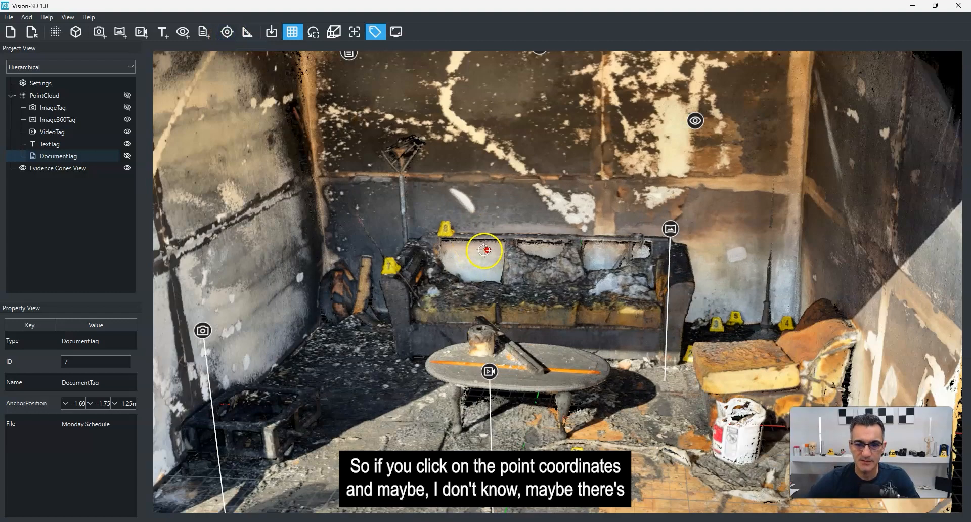
{"action": "left_click", "coordinate": [445, 227]}
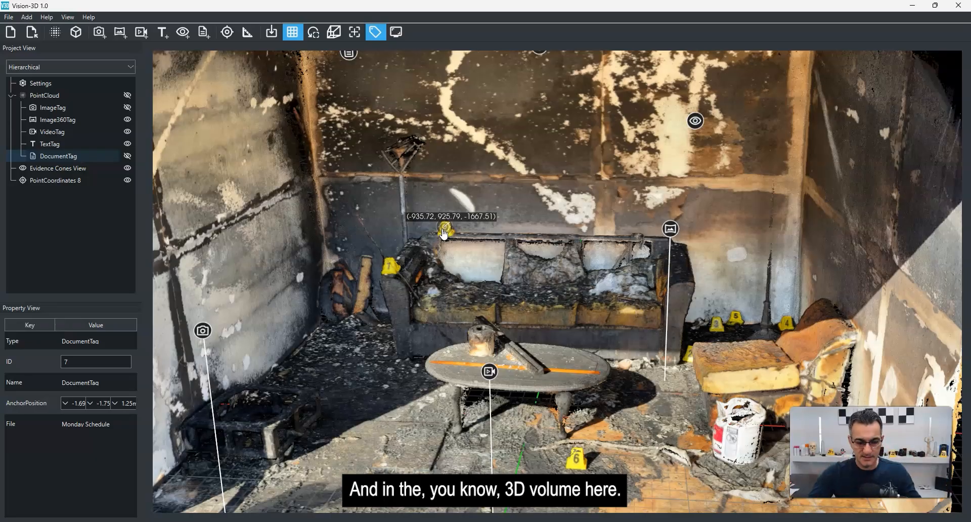
{"action": "scroll", "coordinate": [493, 233], "scroll_direction": "down", "scroll_amount": 10}
{"action": "left_click_drag", "start_coordinate": [544, 243], "coordinate": [456, 239]}
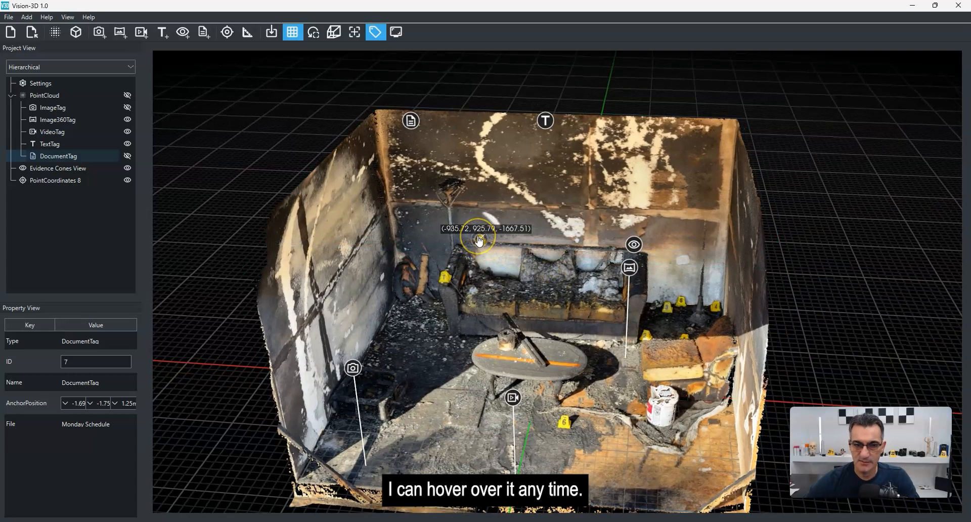
{"action": "scroll", "coordinate": [480, 244], "scroll_direction": "up", "scroll_amount": 2}
{"action": "scroll", "coordinate": [478, 236], "scroll_direction": "down", "scroll_amount": 3}
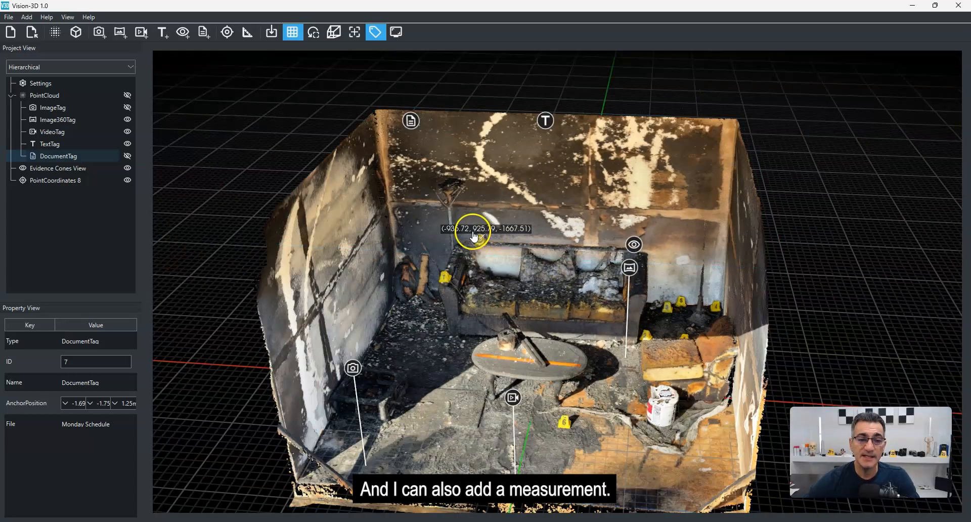
- Add a distance measurement about 2.37 m long across the front part of the burn cell floor
{"action": "left_click", "coordinate": [247, 33]}
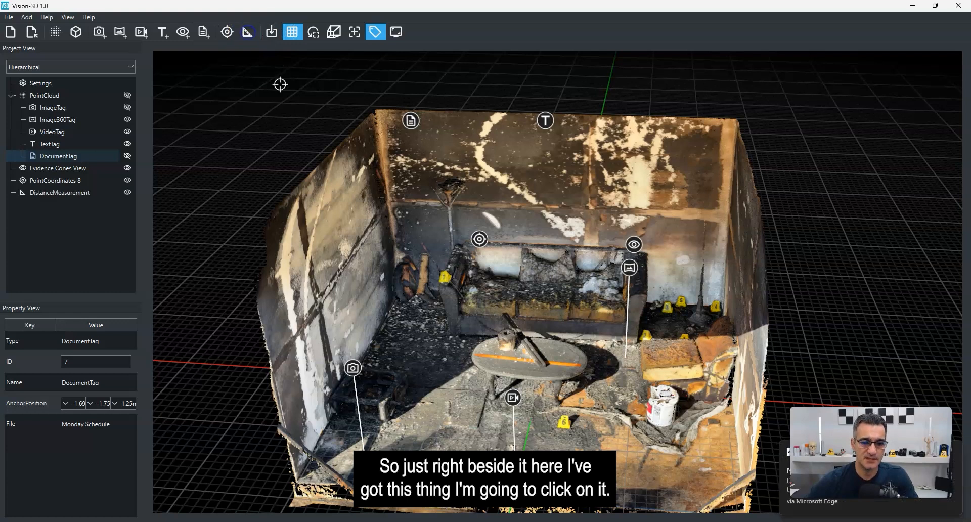
{"action": "left_click", "coordinate": [407, 450]}
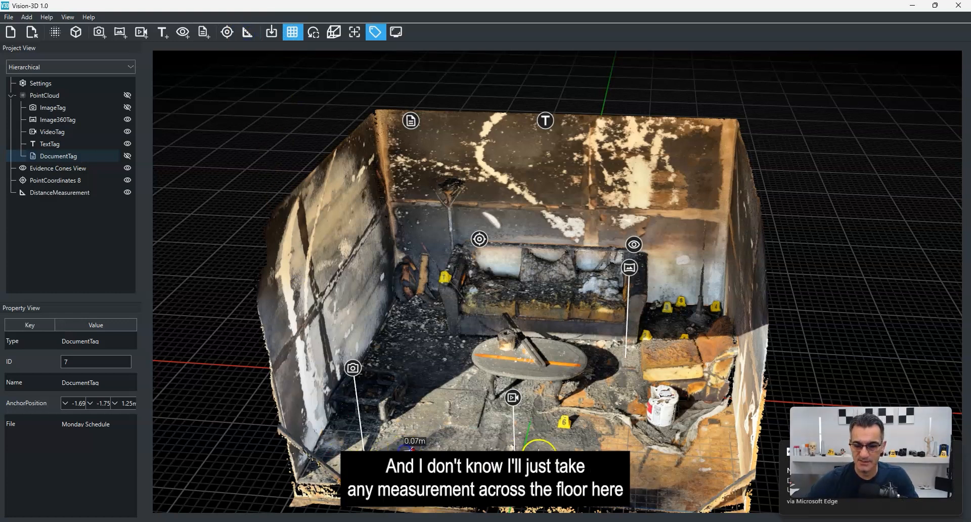
{"action": "left_click", "coordinate": [648, 464]}
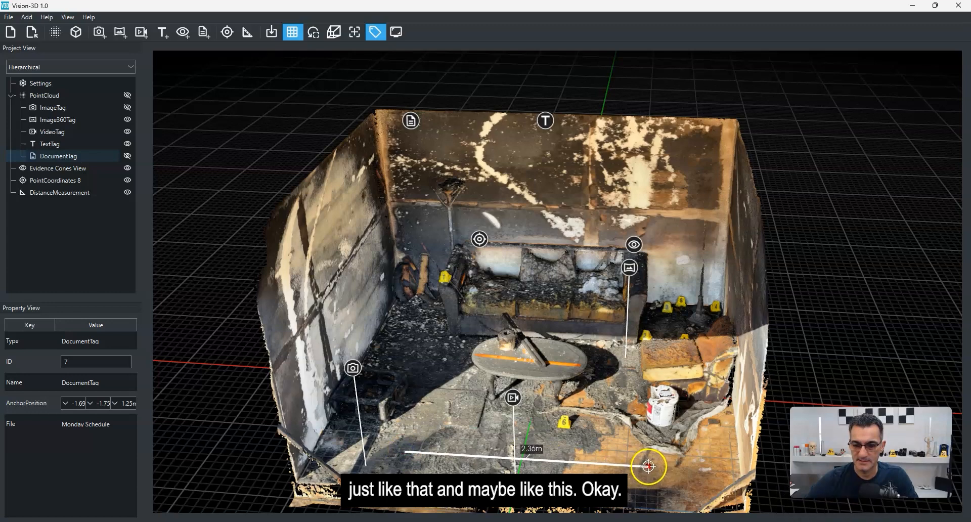
{"action": "left_click_drag", "start_coordinate": [550, 418], "coordinate": [555, 323]}
{"action": "mouse_move", "coordinate": [544, 386]}
{"action": "right_mouse_down"}
{"action": "mouse_move", "coordinate": [541, 368]}
{"action": "mouse_move", "coordinate": [546, 388]}
{"action": "mouse_move", "coordinate": [546, 376]}
{"action": "right_mouse_up"}
{"action": "scroll", "coordinate": [547, 375], "scroll_direction": "down", "scroll_amount": 2}
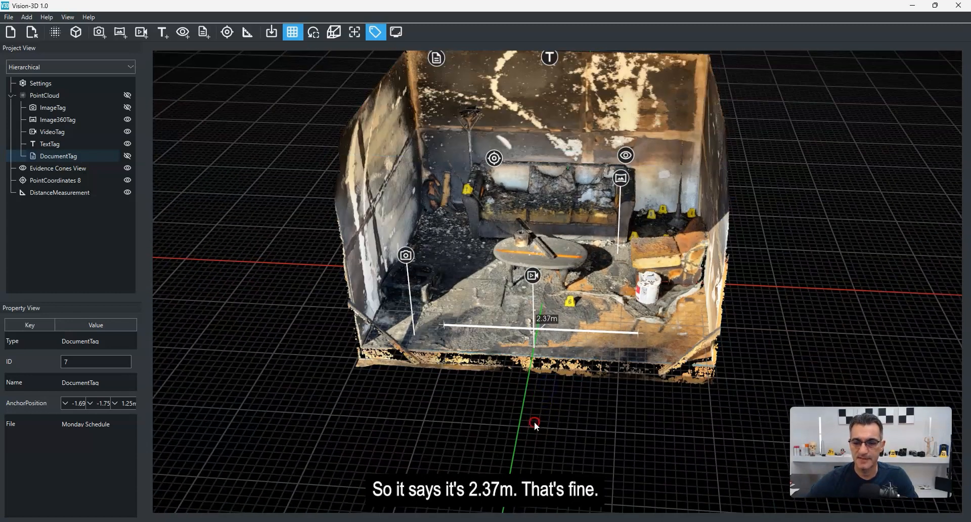
{"action": "right_click_drag", "start_coordinate": [534, 420], "coordinate": [530, 433]}
{"action": "left_click_drag", "start_coordinate": [530, 433], "coordinate": [541, 396]}
{"action": "scroll", "coordinate": [540, 401], "scroll_direction": "up", "scroll_amount": 2}
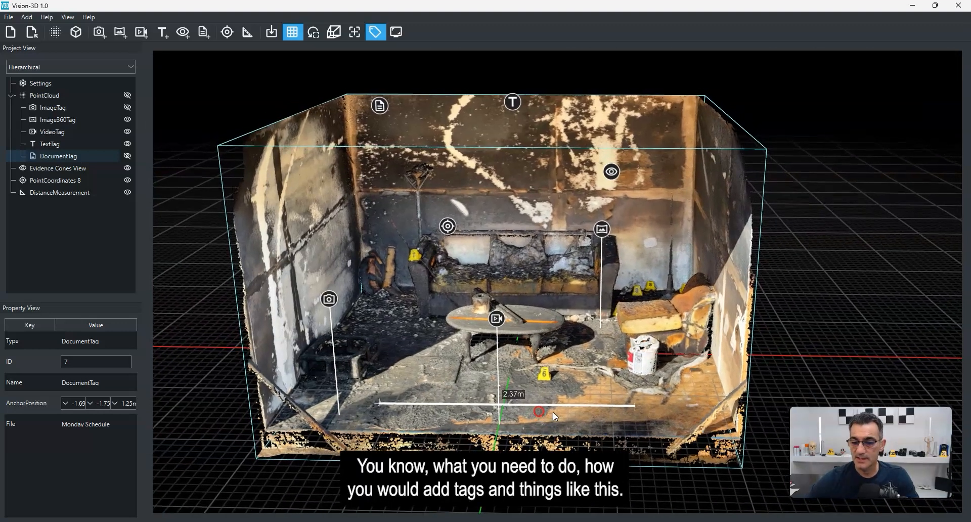
{"action": "left_click", "coordinate": [804, 300]}
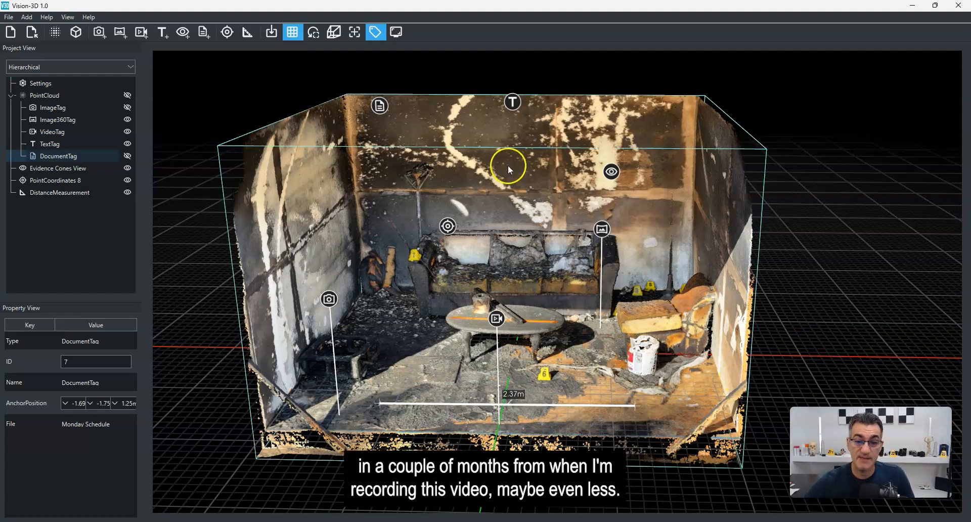
{"action": "left_click_drag", "start_coordinate": [818, 273], "coordinate": [824, 273]}
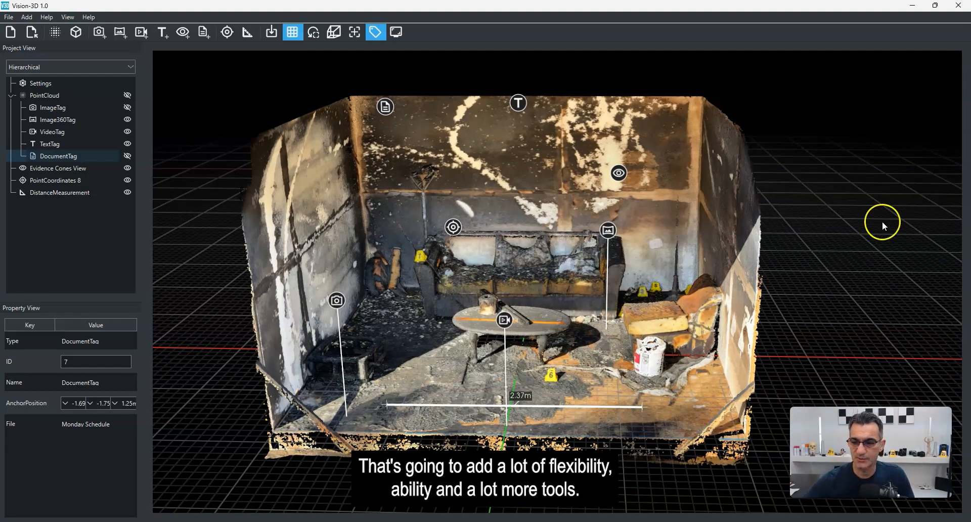
{"action": "left_click_drag", "start_coordinate": [796, 248], "coordinate": [793, 245]}
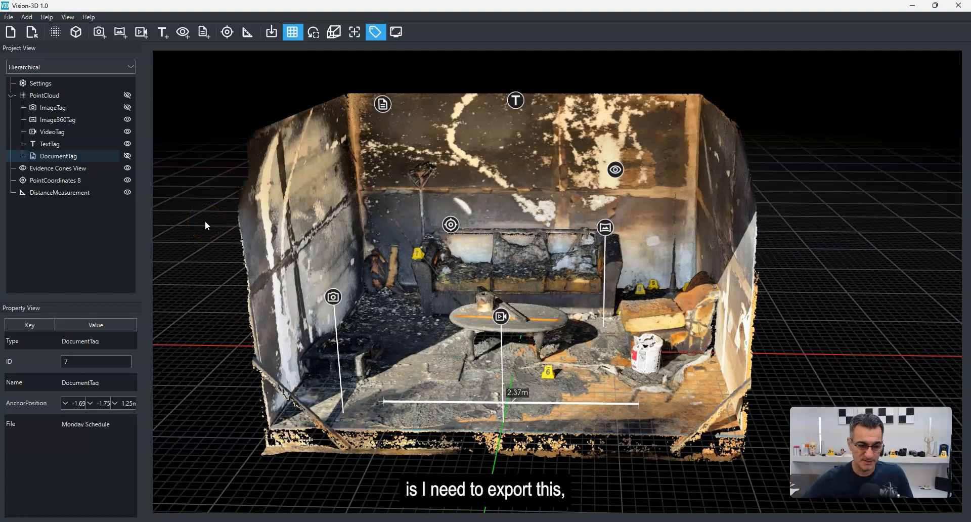
- Save the scene as a .v3d file named "Burn Cell Demonstration" in the Reference folder
{"action": "left_click", "coordinate": [9, 17]}
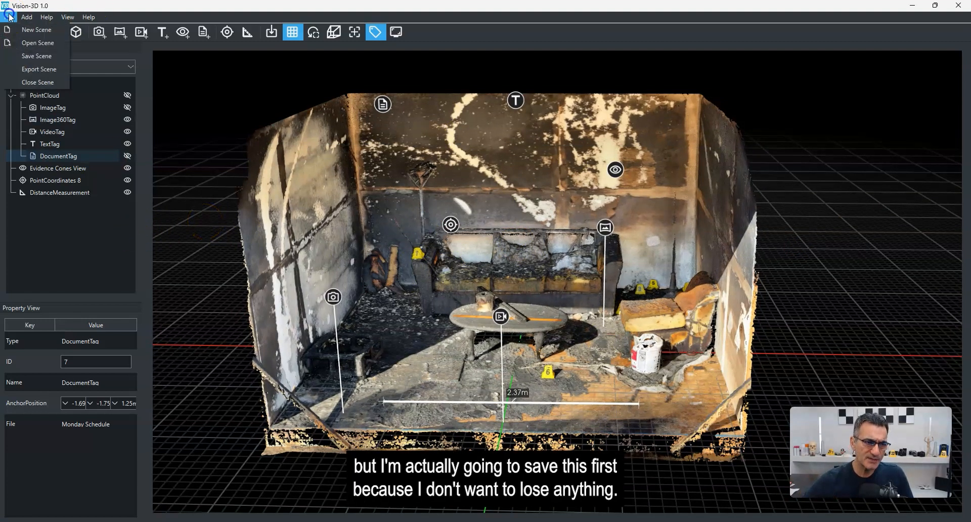
{"action": "left_click", "coordinate": [45, 57]}
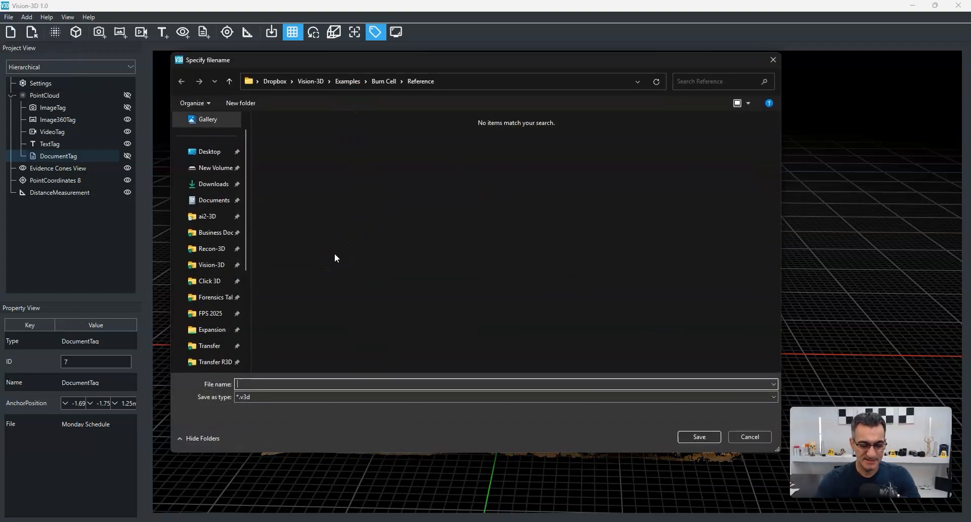
{"action": "type", "text": "Burn Cell Demo"}
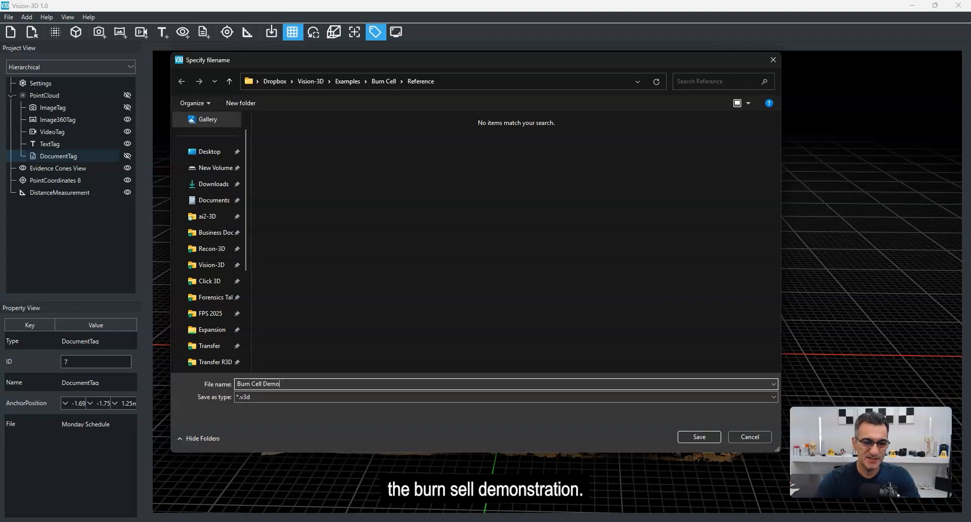
{"action": "type", "text": "nstration"}
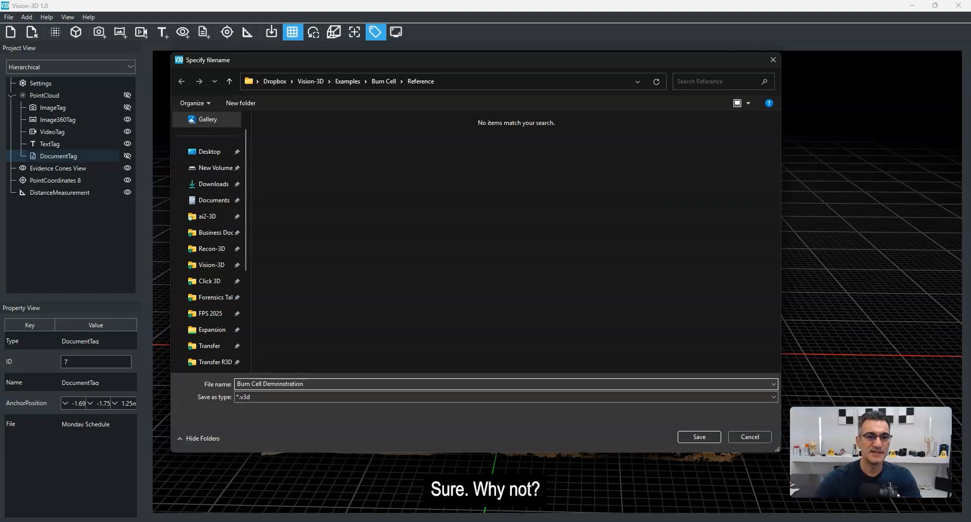
{"action": "key", "text": "Return"}
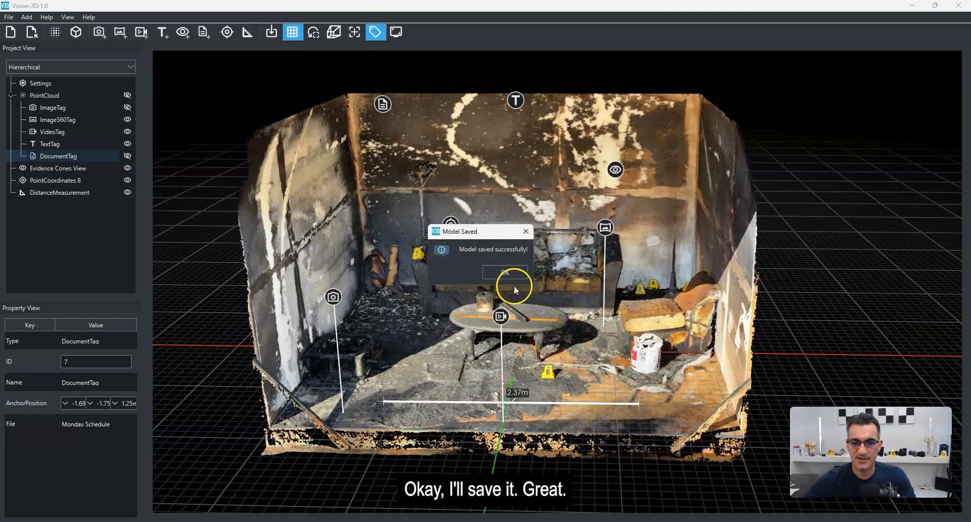
{"action": "left_click", "coordinate": [520, 272]}
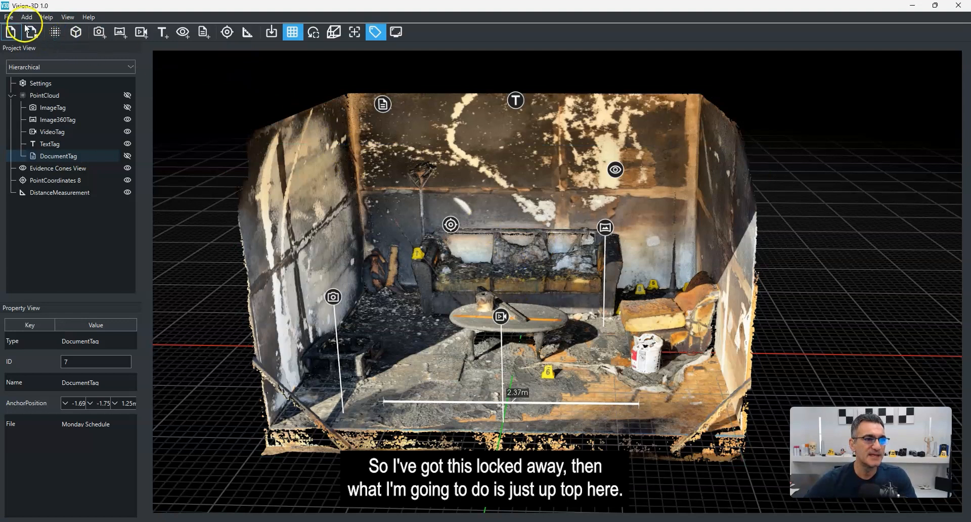
- Export the scene as a zip package named "Burn Cell VIEWER" in the Reference folder
{"action": "left_click", "coordinate": [10, 18]}
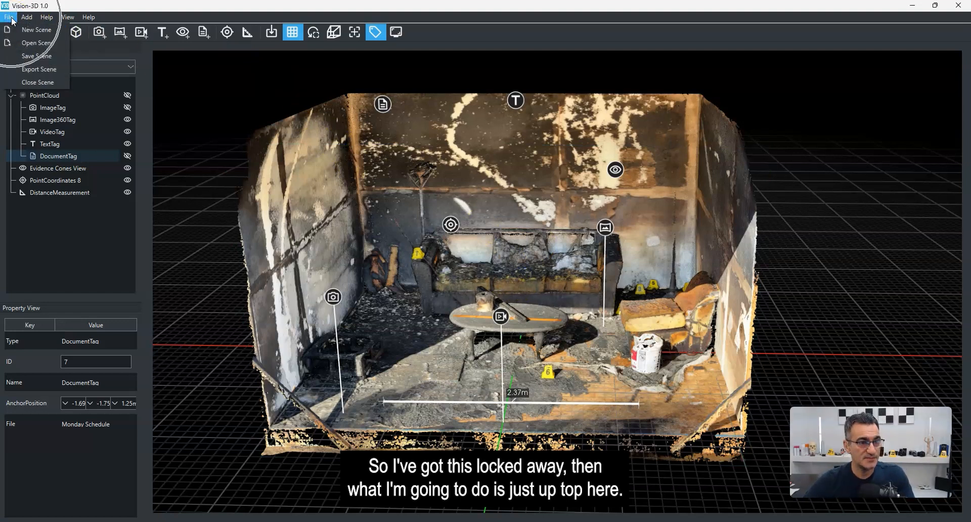
{"action": "left_click", "coordinate": [33, 74]}
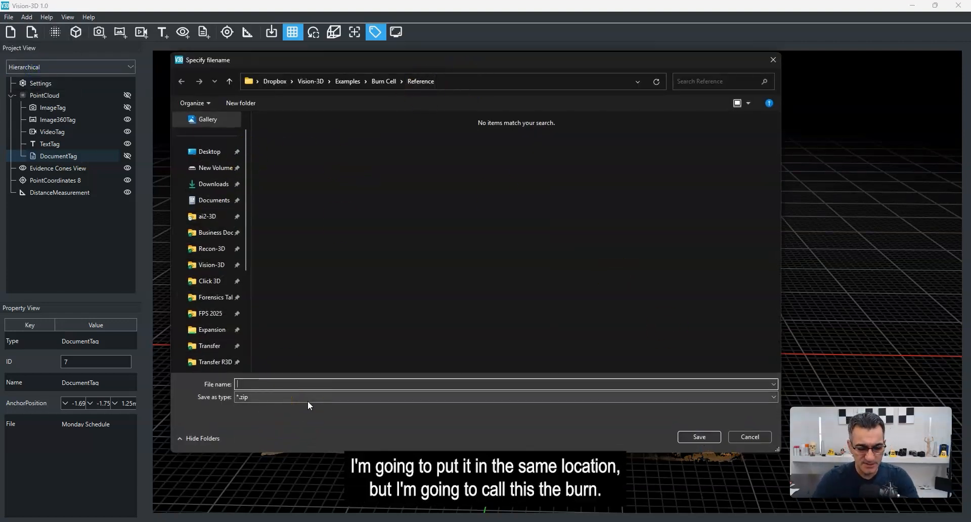
{"action": "type", "text": "Burn Cell VIEWER"}
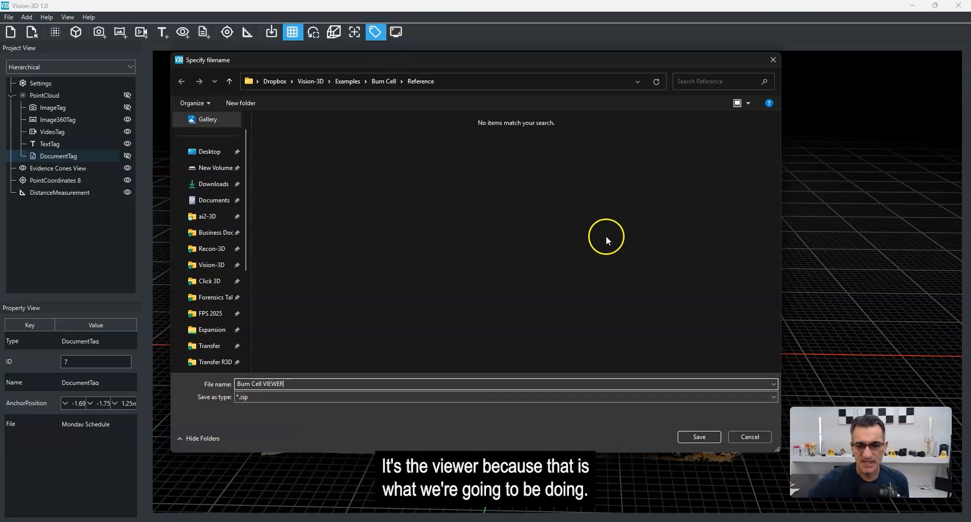
{"action": "left_click", "coordinate": [699, 436]}
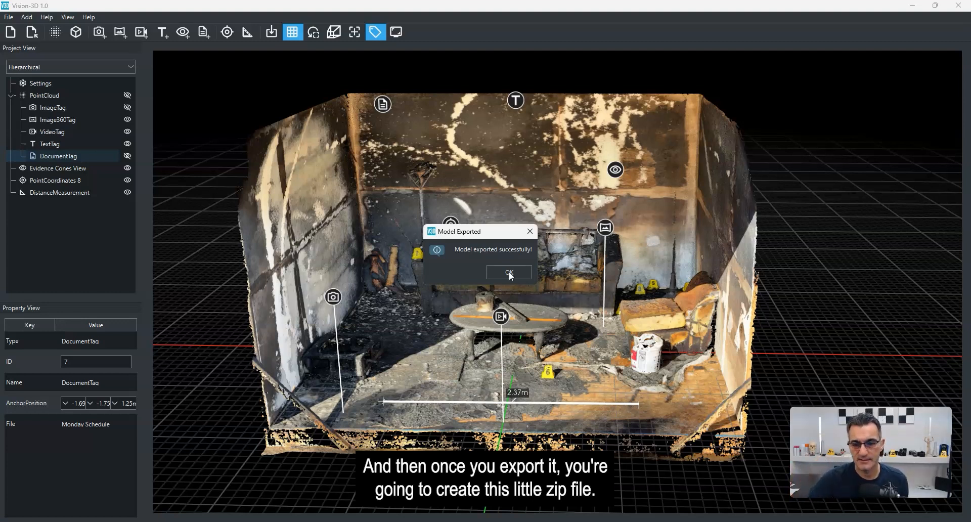
{"action": "left_click", "coordinate": [509, 273]}
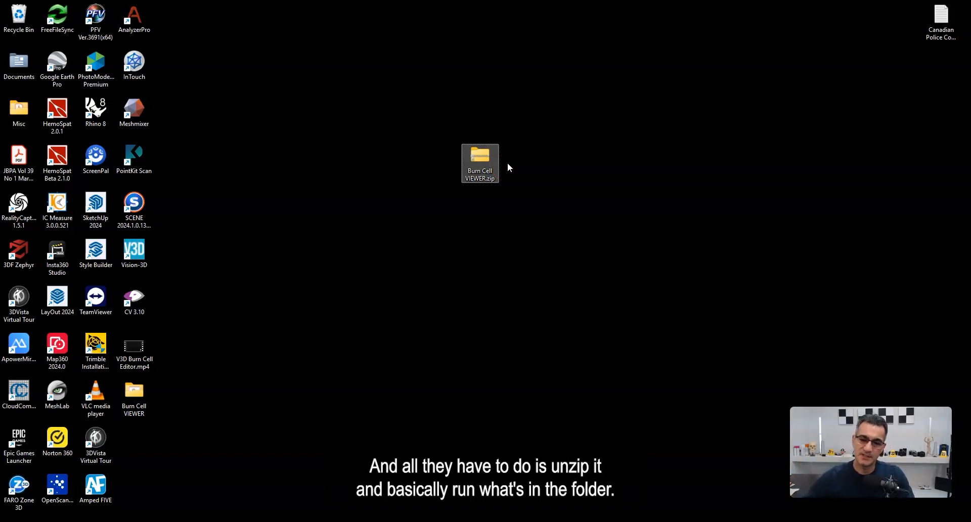
- Open the extracted Burn Cell VIEWER folder on the desktop, launch the viewer with Vision-3D.bat and maximize its window
{"action": "left_click", "coordinate": [137, 394]}
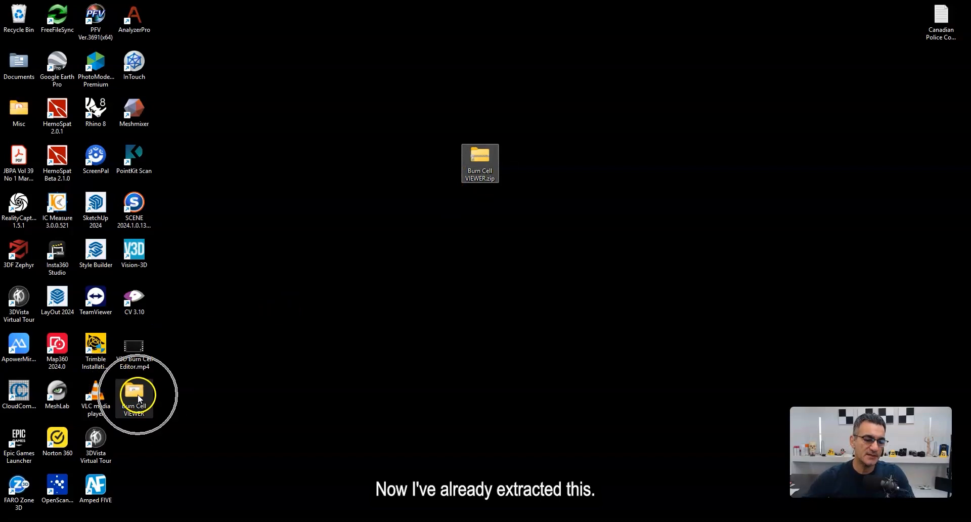
{"action": "double_click", "coordinate": [137, 395]}
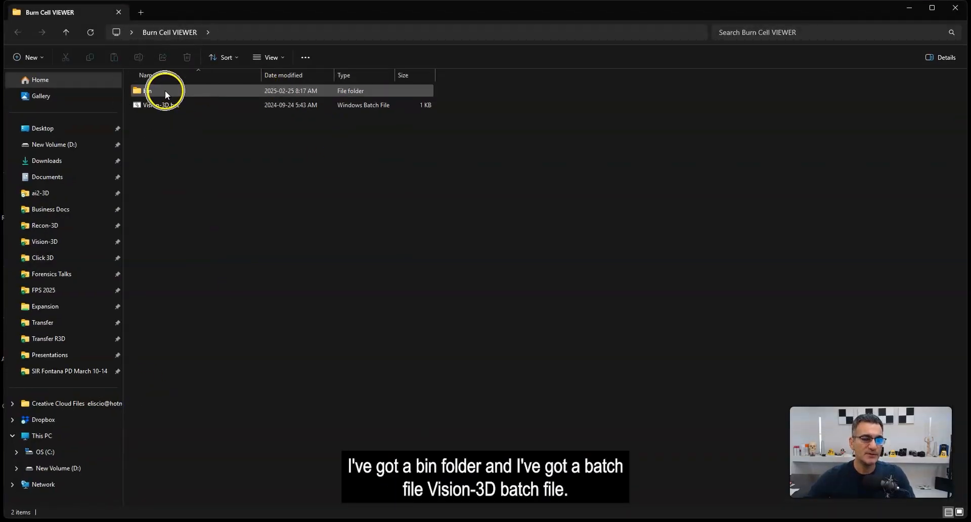
{"action": "left_click", "coordinate": [167, 104]}
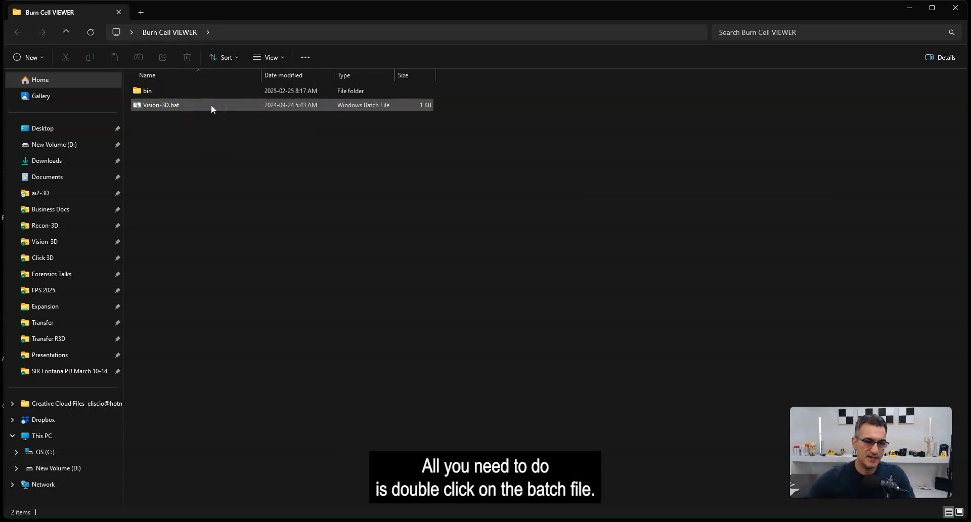
{"action": "double_click", "coordinate": [143, 107]}
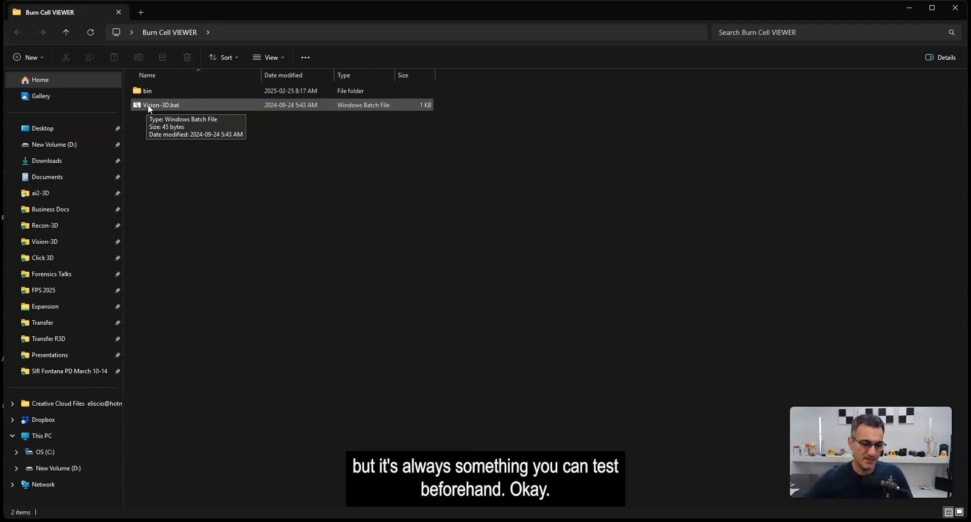
{"action": "double_click", "coordinate": [147, 104]}
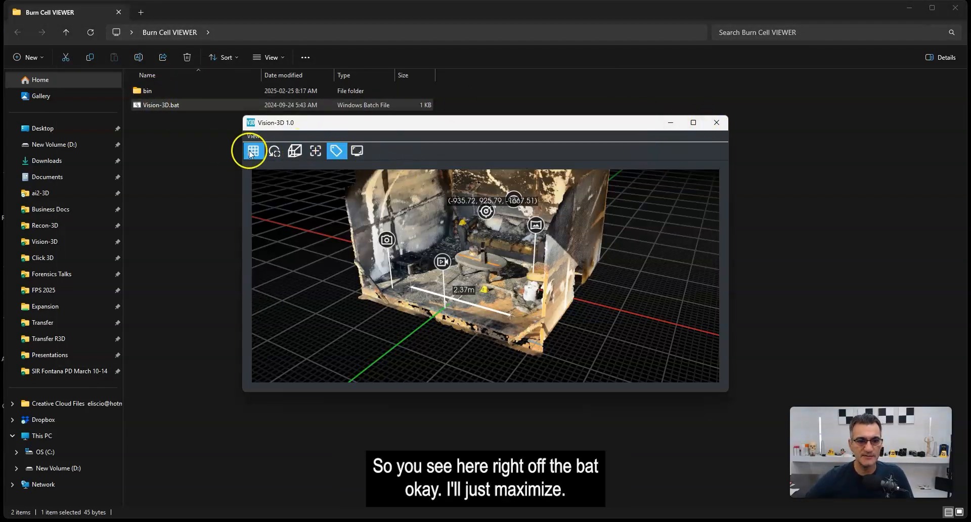
{"action": "left_click", "coordinate": [698, 127]}
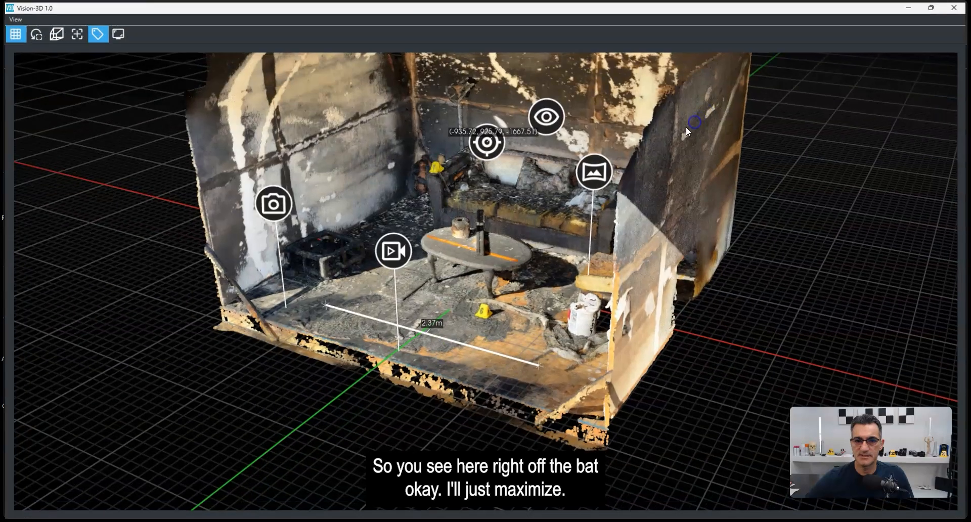
- Open the schedule PDF through the document tag in the exported viewer and close it again
{"action": "scroll", "coordinate": [566, 216], "scroll_direction": "down", "scroll_amount": 5}
{"action": "left_click_drag", "start_coordinate": [505, 252], "coordinate": [488, 247]}
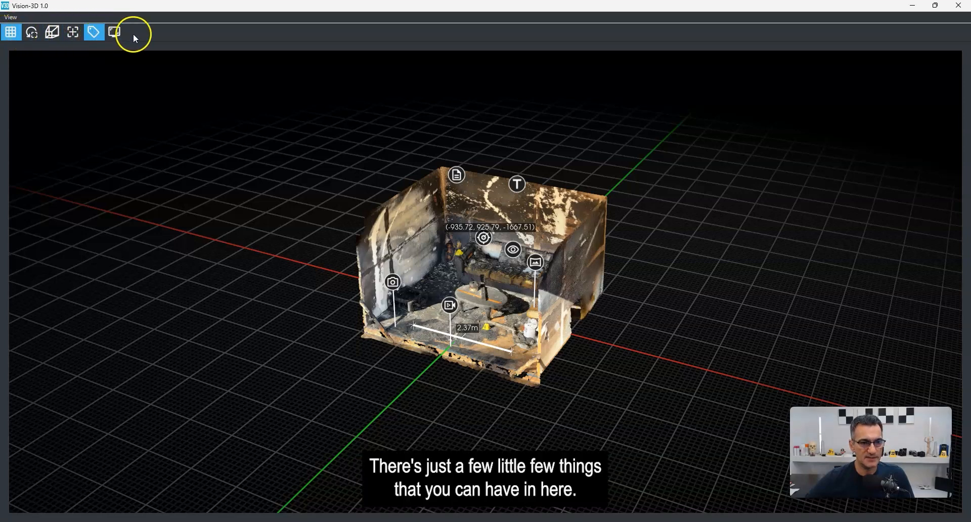
{"action": "left_click_drag", "start_coordinate": [448, 295], "coordinate": [495, 331]}
{"action": "scroll", "coordinate": [487, 321], "scroll_direction": "up", "scroll_amount": 3}
{"action": "left_click_drag", "start_coordinate": [458, 303], "coordinate": [490, 303]}
{"action": "scroll", "coordinate": [490, 302], "scroll_direction": "down", "scroll_amount": 2}
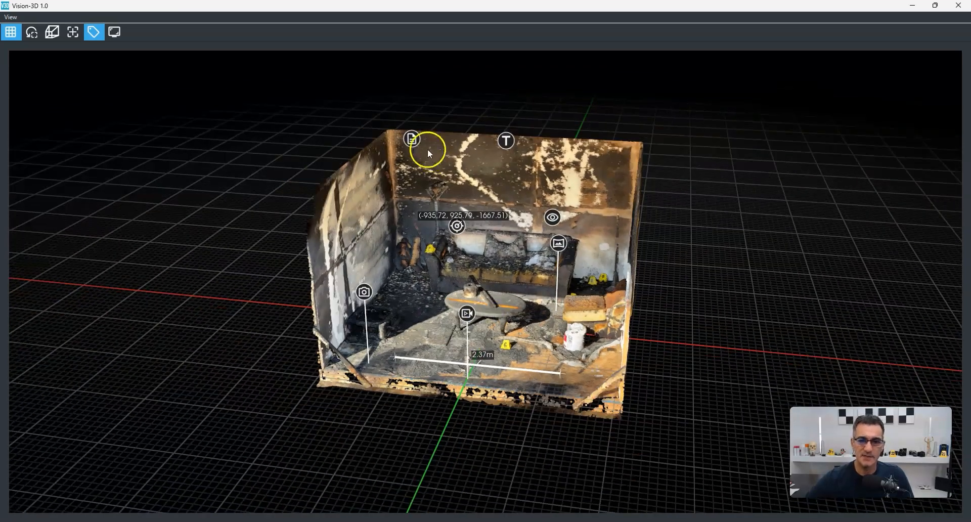
{"action": "double_click", "coordinate": [412, 138]}
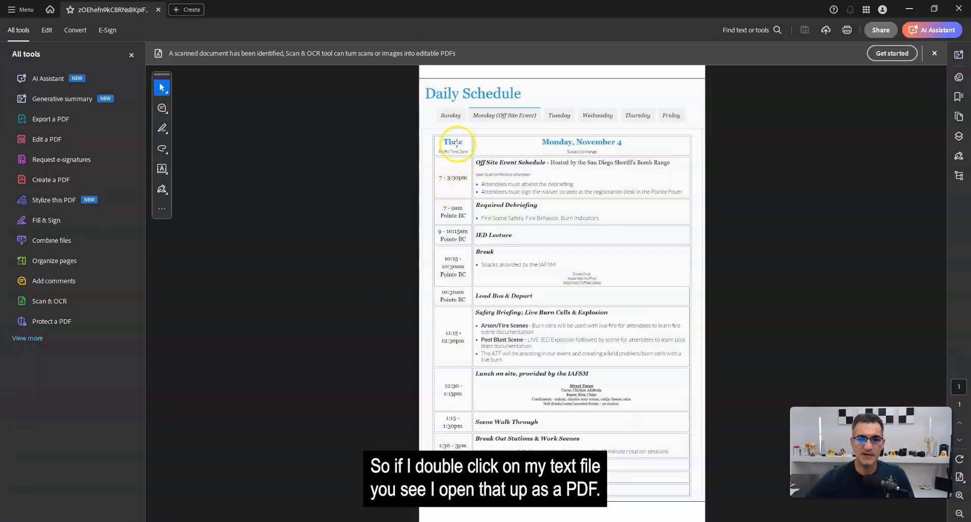
{"action": "left_click", "coordinate": [959, 9]}
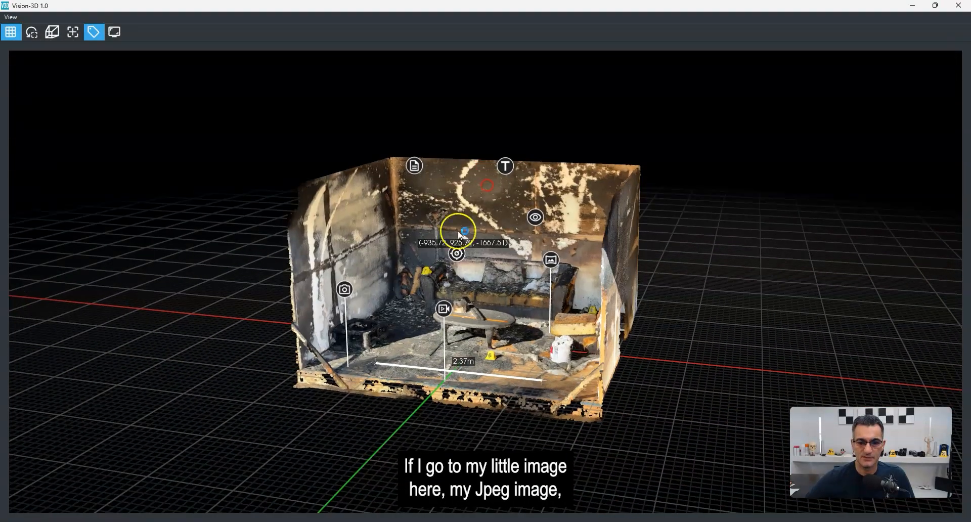
- View the photo behind the image tag and the flashover video behind the video tag, closing each one
{"action": "double_click", "coordinate": [344, 287]}
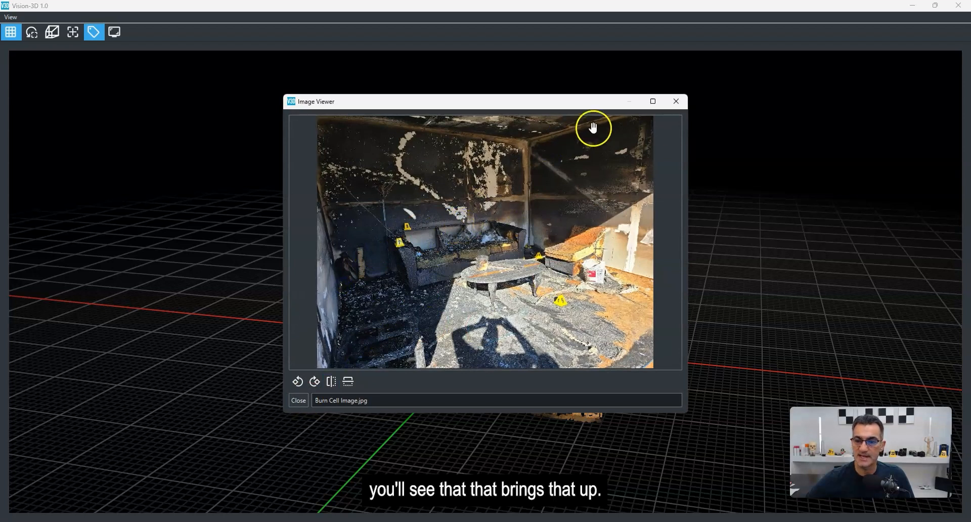
{"action": "left_click", "coordinate": [677, 102]}
{"action": "double_click", "coordinate": [581, 321]}
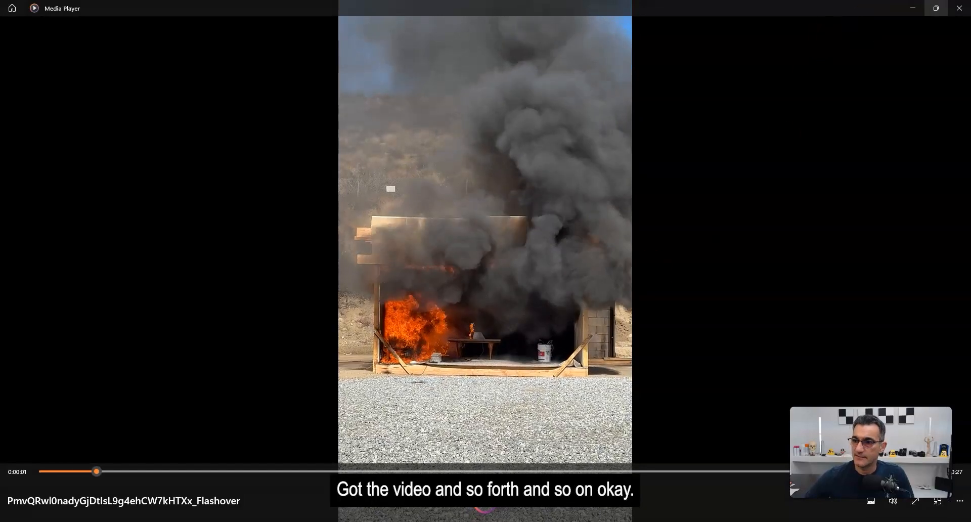
{"action": "left_click", "coordinate": [959, 8]}
- Open the 360 image tag, look around the panorama as far as the evidence cones in the corner, and close it
{"action": "double_click", "coordinate": [548, 249]}
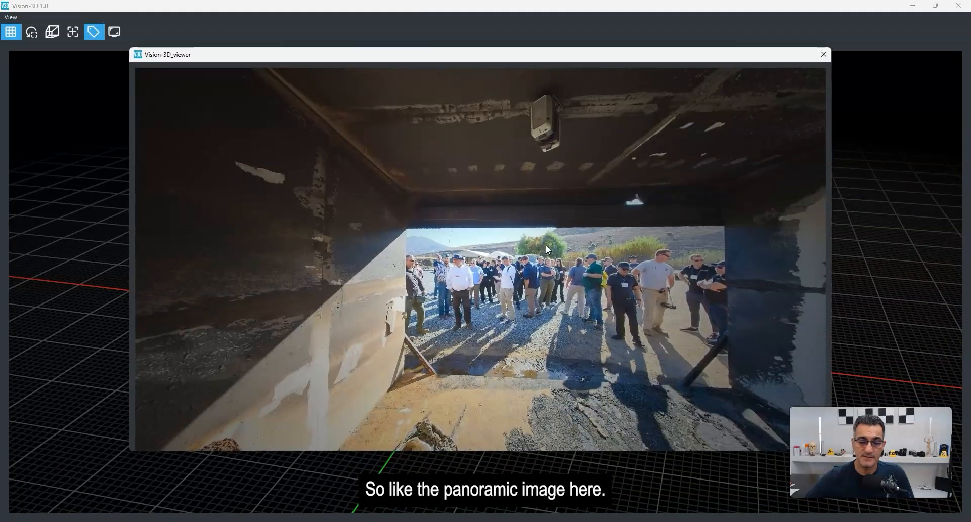
{"action": "mouse_move", "coordinate": [548, 248]}
{"action": "left_mouse_down"}
{"action": "mouse_move", "coordinate": [508, 319]}
{"action": "mouse_move", "coordinate": [404, 385]}
{"action": "mouse_move", "coordinate": [498, 359]}
{"action": "mouse_move", "coordinate": [192, 362]}
{"action": "mouse_move", "coordinate": [332, 317]}
{"action": "mouse_move", "coordinate": [615, 321]}
{"action": "left_mouse_up"}
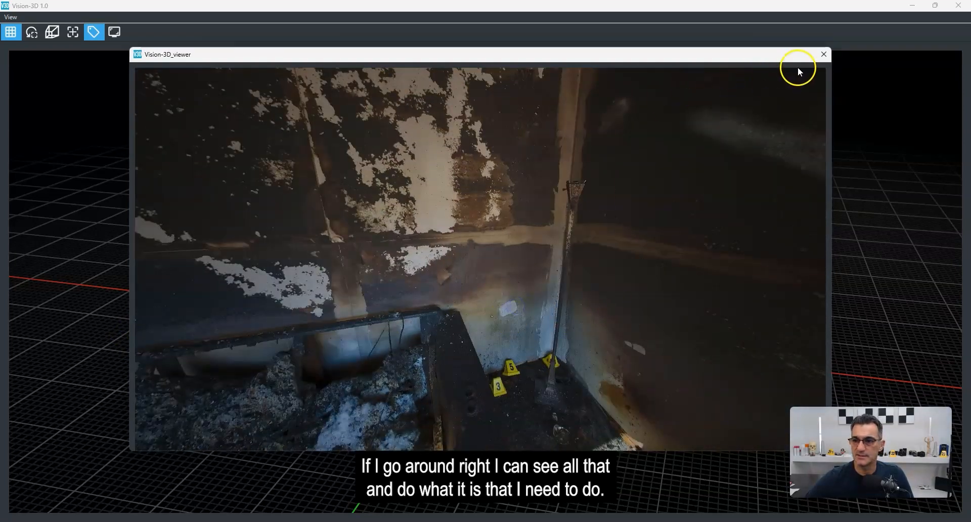
{"action": "left_click", "coordinate": [824, 54]}
- Check the text tag's note and the point coordinate's label in the exported viewer
{"action": "left_click_drag", "start_coordinate": [405, 290], "coordinate": [486, 254]}
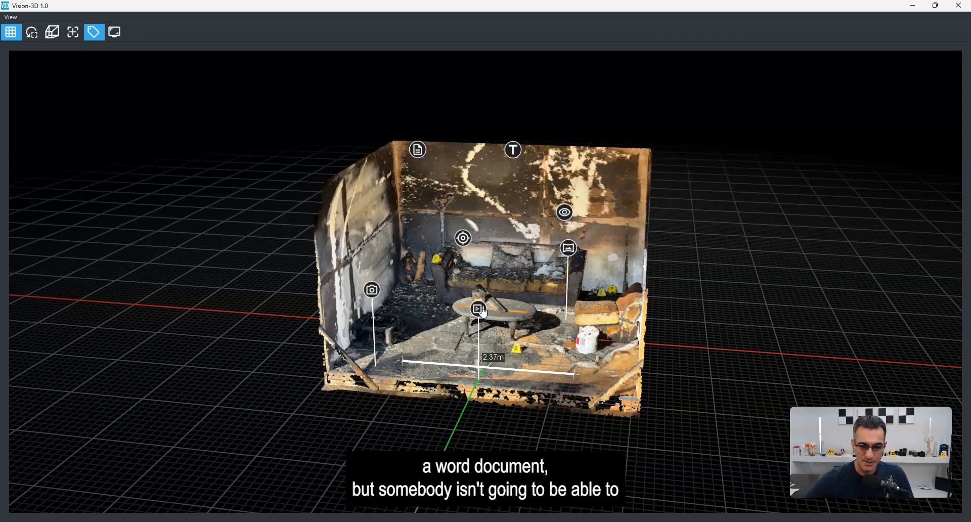
{"action": "left_click", "coordinate": [512, 300]}
{"action": "right_click_drag", "start_coordinate": [511, 297], "coordinate": [493, 300]}
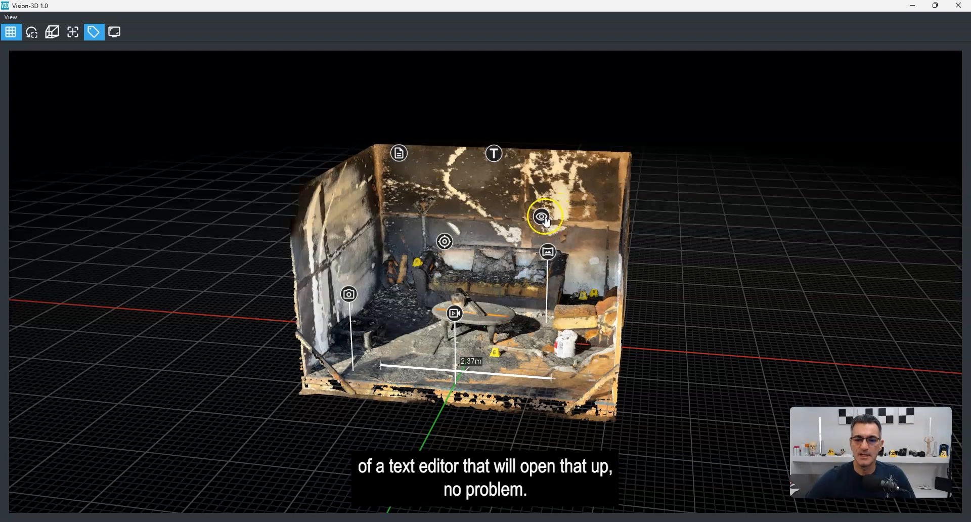
{"action": "mouse_move", "coordinate": [496, 160]}
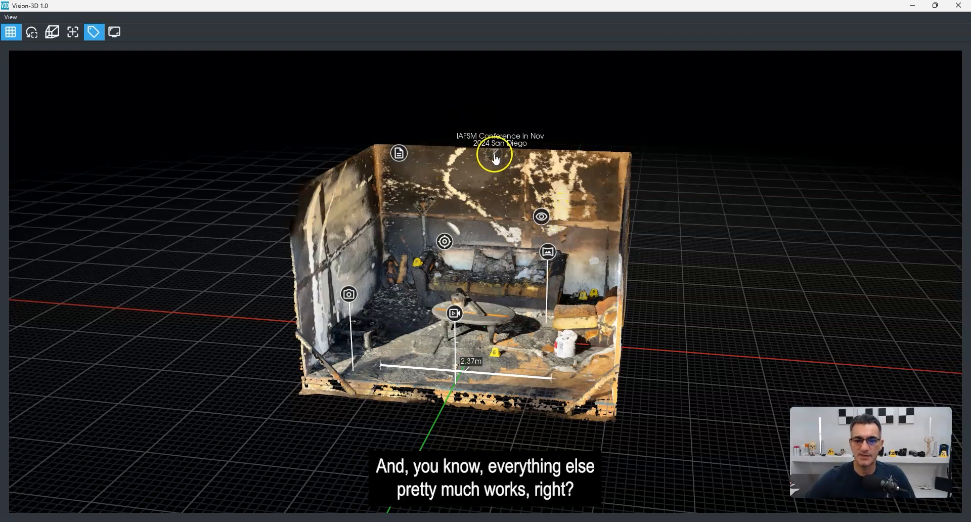
{"action": "left_click_drag", "start_coordinate": [397, 329], "coordinate": [407, 345]}
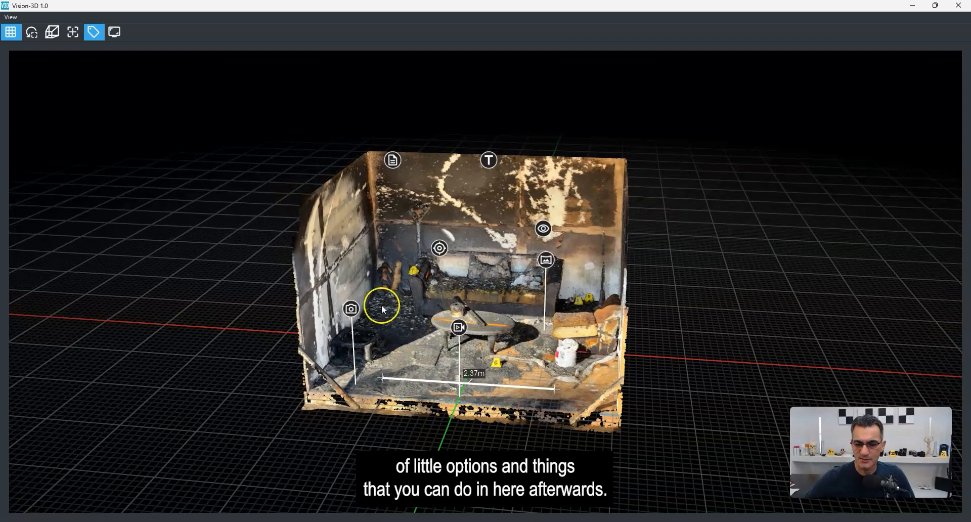
{"action": "left_click_drag", "start_coordinate": [455, 256], "coordinate": [439, 244]}
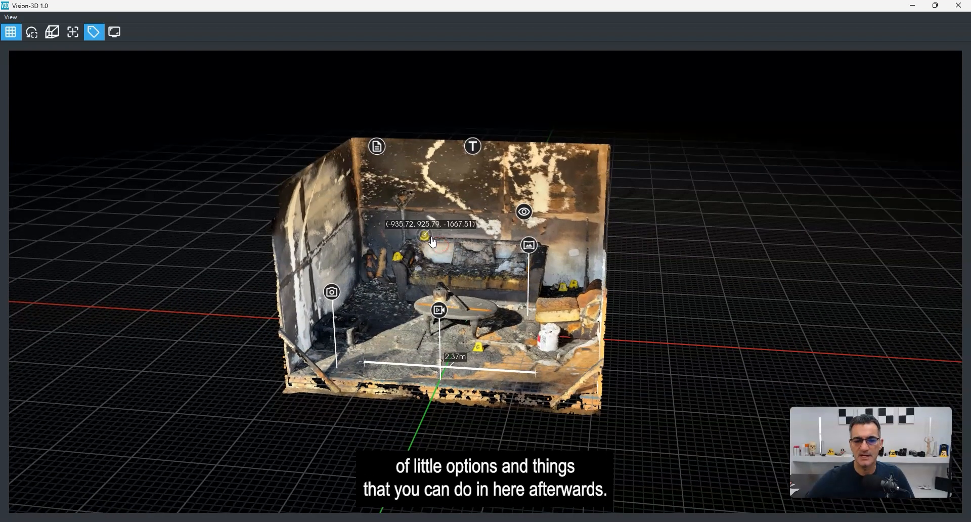
{"action": "left_click_drag", "start_coordinate": [493, 266], "coordinate": [483, 264]}
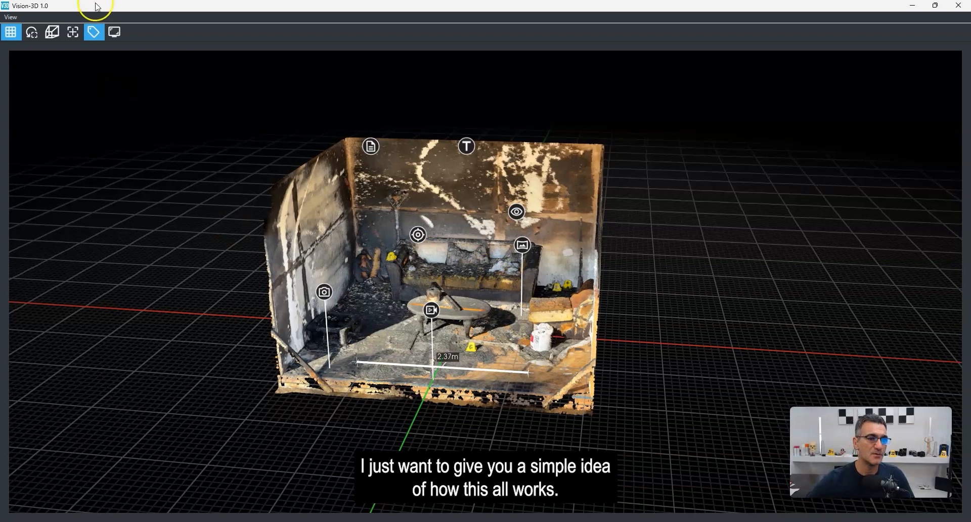
- Capture a screenshot of the viewer scene, check its preview and close it without saving
{"action": "left_click", "coordinate": [115, 33]}
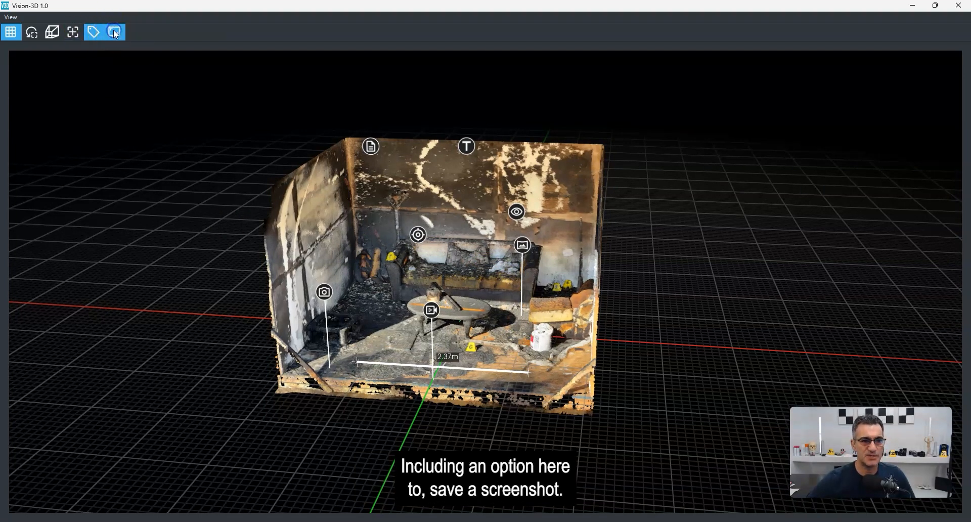
{"action": "left_click", "coordinate": [115, 33]}
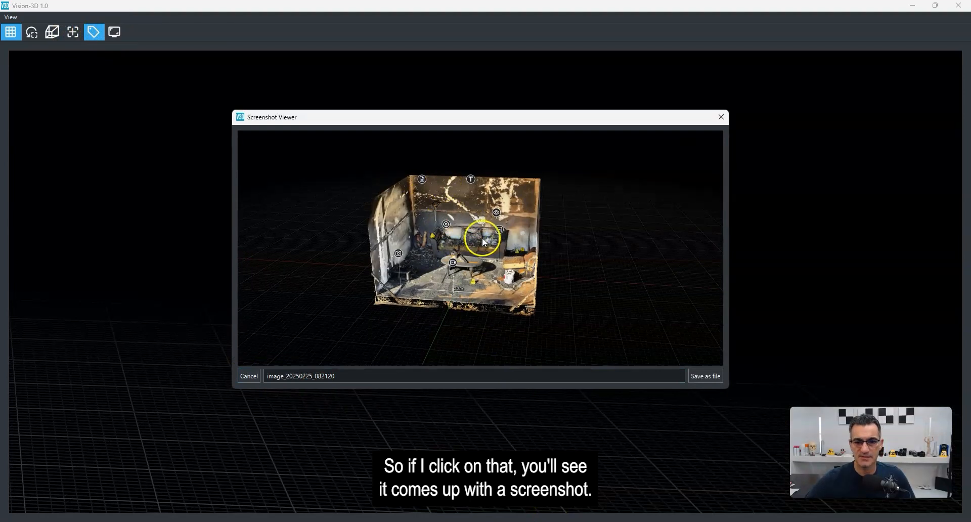
{"action": "left_click", "coordinate": [282, 377]}
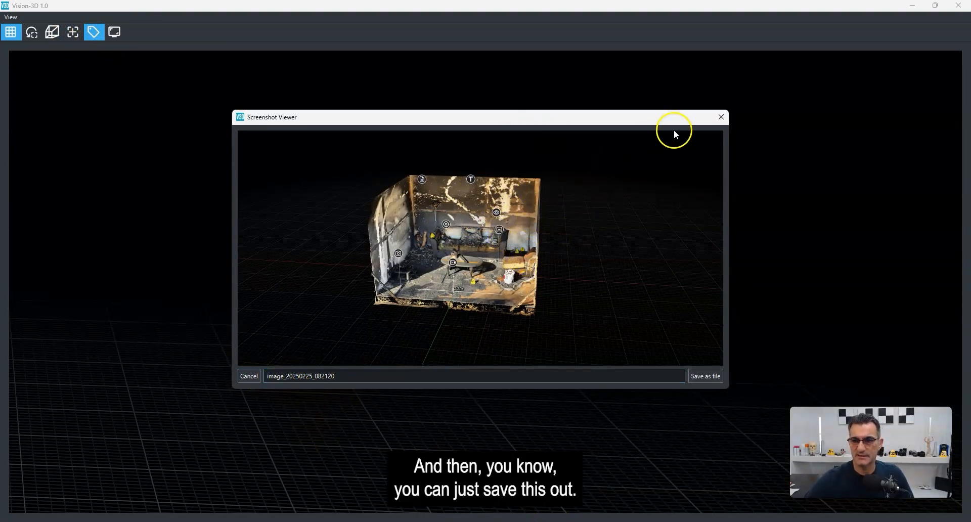
{"action": "left_click", "coordinate": [720, 118]}
- Examine the tagged burn cell in the viewer from several front angles, close up and from farther away
{"action": "scroll", "coordinate": [438, 314], "scroll_direction": "up", "scroll_amount": 3}
{"action": "right_click_drag", "start_coordinate": [455, 305], "coordinate": [484, 297]}
{"action": "mouse_move", "coordinate": [485, 297]}
{"action": "left_mouse_down"}
{"action": "mouse_move", "coordinate": [577, 284]}
{"action": "mouse_move", "coordinate": [328, 302]}
{"action": "mouse_move", "coordinate": [481, 296]}
{"action": "left_mouse_up"}
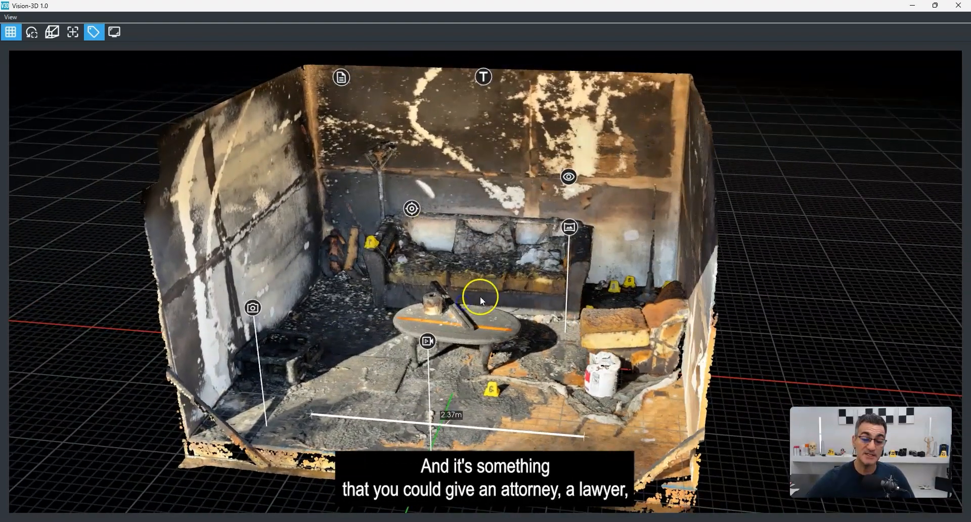
{"action": "scroll", "coordinate": [480, 296], "scroll_direction": "down", "scroll_amount": 2}
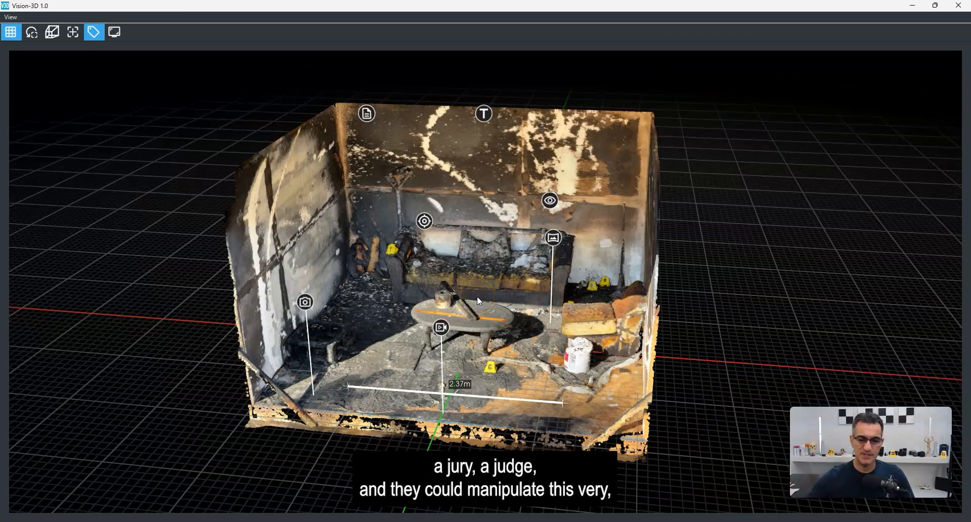
{"action": "mouse_move", "coordinate": [507, 272]}
{"action": "left_mouse_down"}
{"action": "mouse_move", "coordinate": [520, 254]}
{"action": "mouse_move", "coordinate": [457, 278]}
{"action": "mouse_move", "coordinate": [497, 275]}
{"action": "left_mouse_up"}
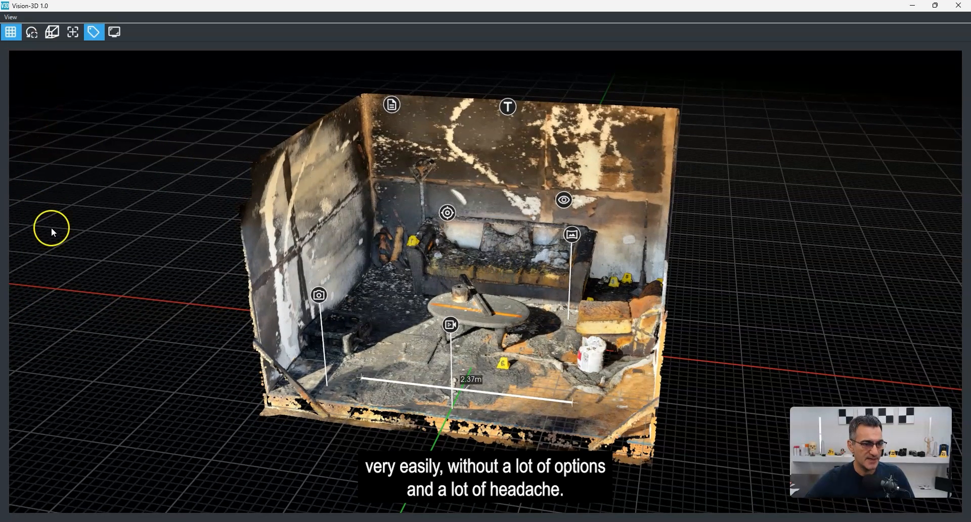
{"action": "left_click_drag", "start_coordinate": [528, 330], "coordinate": [495, 306]}
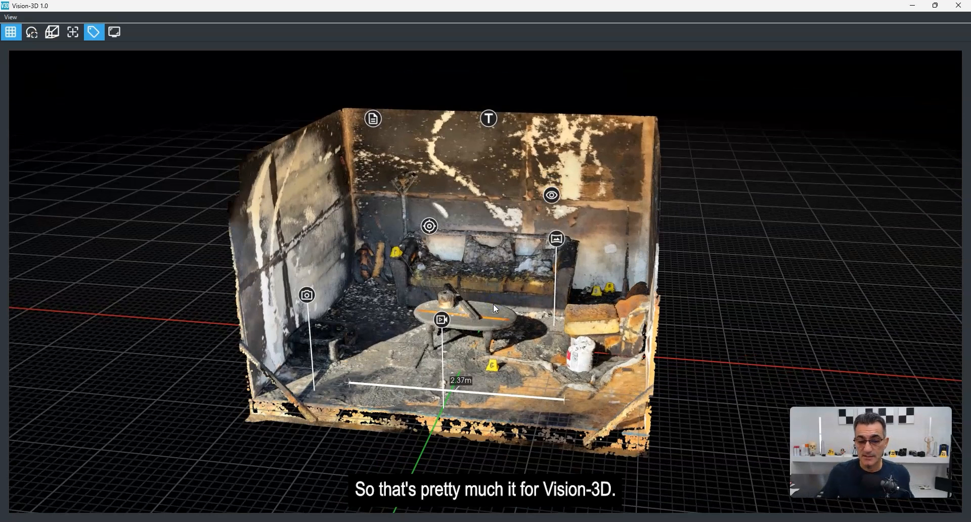
{"action": "left_click_drag", "start_coordinate": [495, 305], "coordinate": [510, 260]}
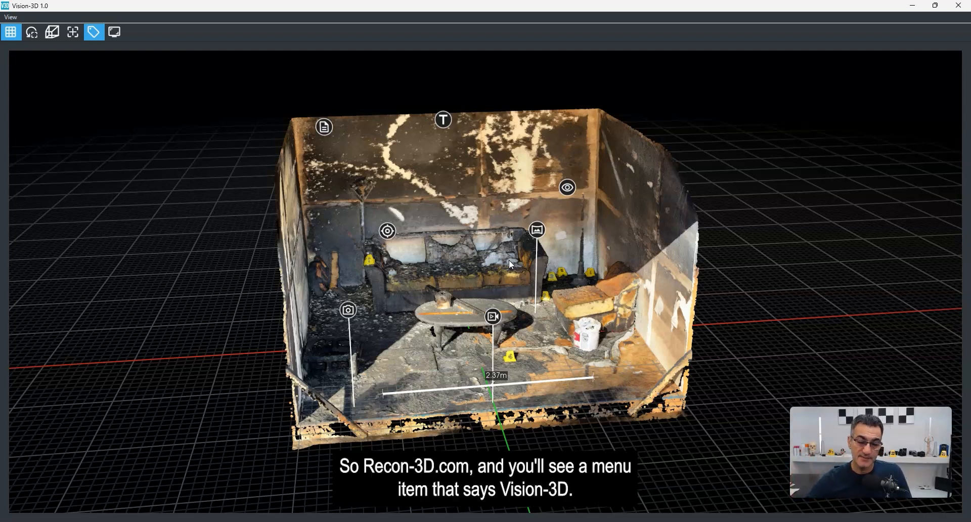
{"action": "scroll", "coordinate": [457, 254], "scroll_direction": "up", "scroll_amount": 5}
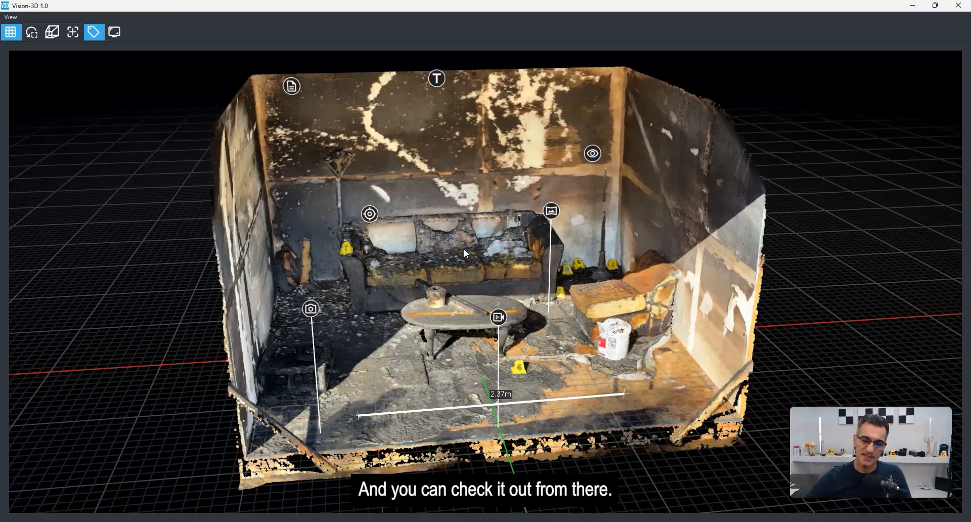
{"action": "scroll", "coordinate": [463, 247], "scroll_direction": "down", "scroll_amount": 2}
{"action": "middle_click_drag", "start_coordinate": [476, 257], "coordinate": [470, 258]}
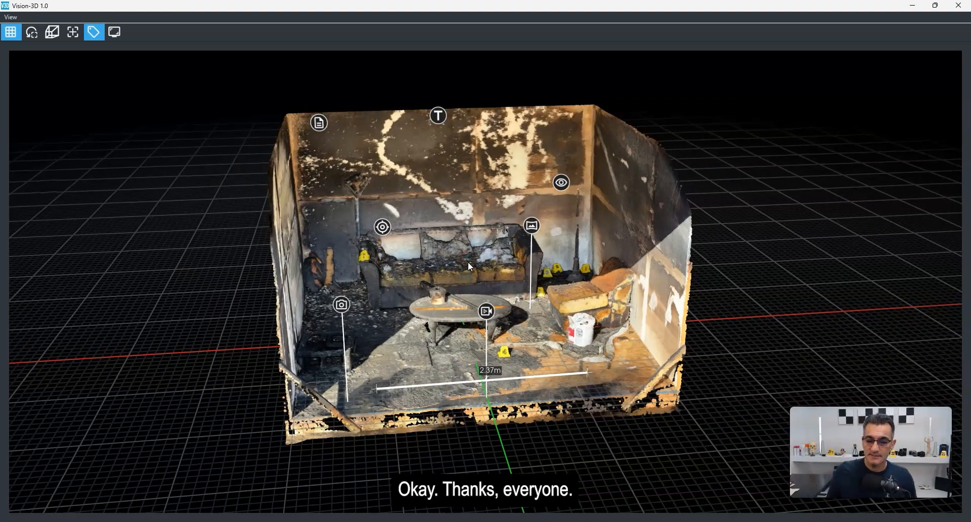